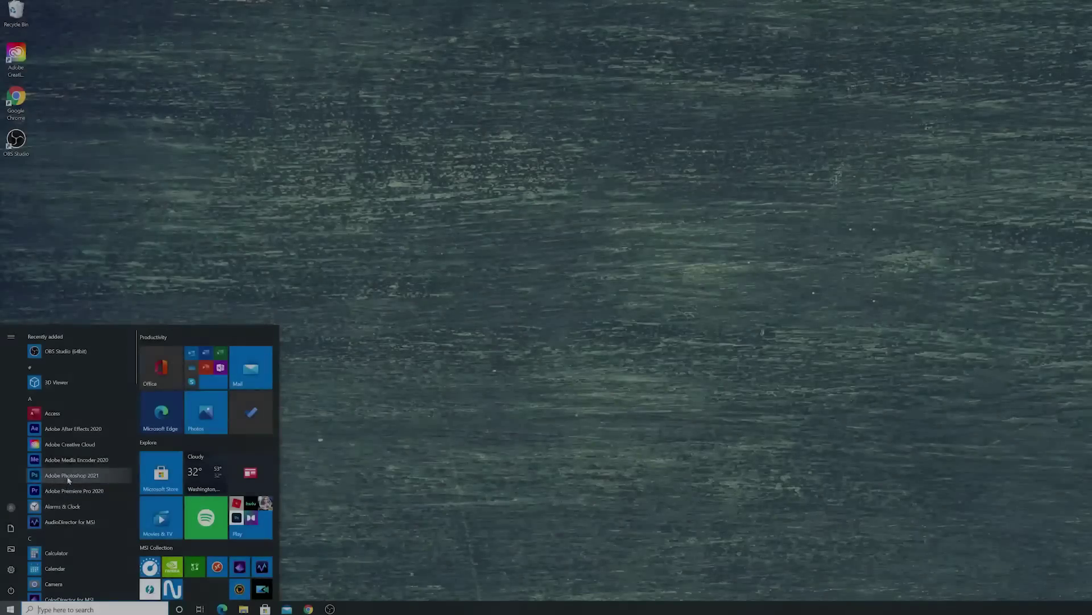
- Launch Media Encoder, queue The Footage from Clips, and open its QuickTime export settings
left_click(71, 460)
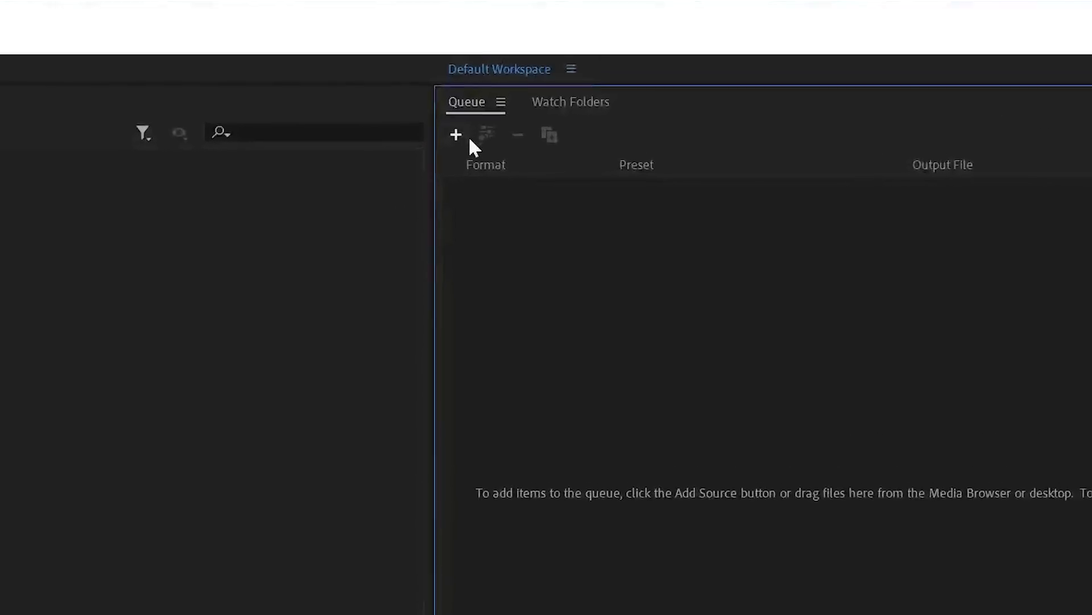
left_click(450, 146)
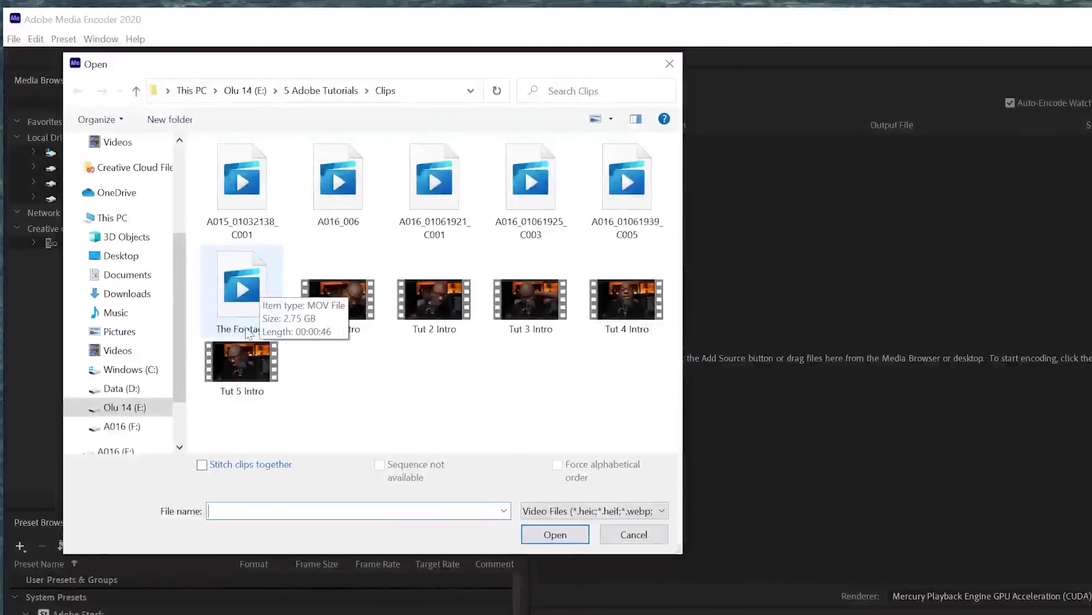
double_click(245, 316)
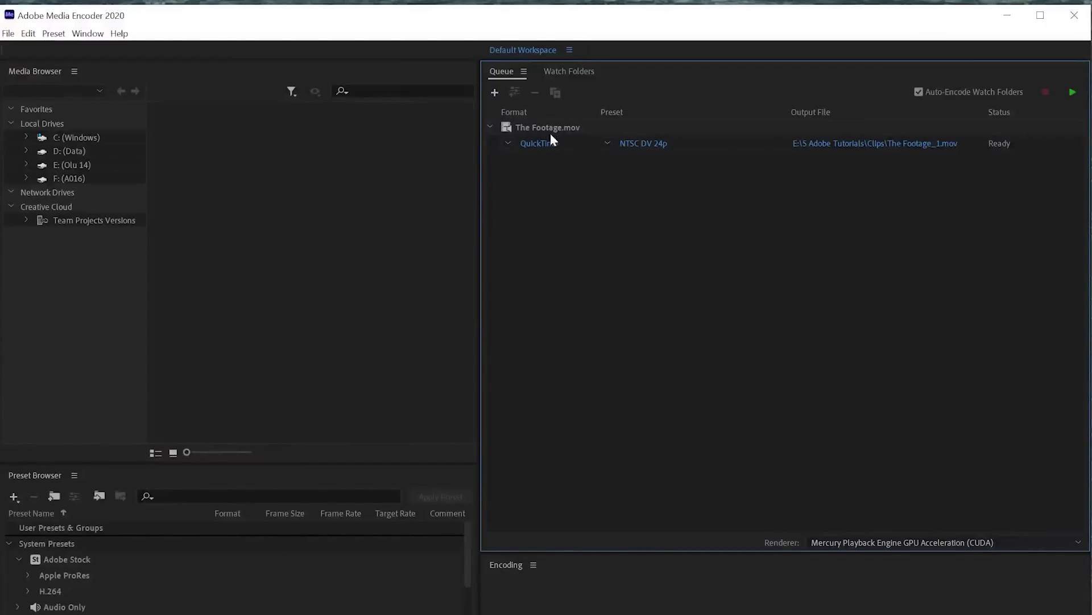
left_click(544, 147)
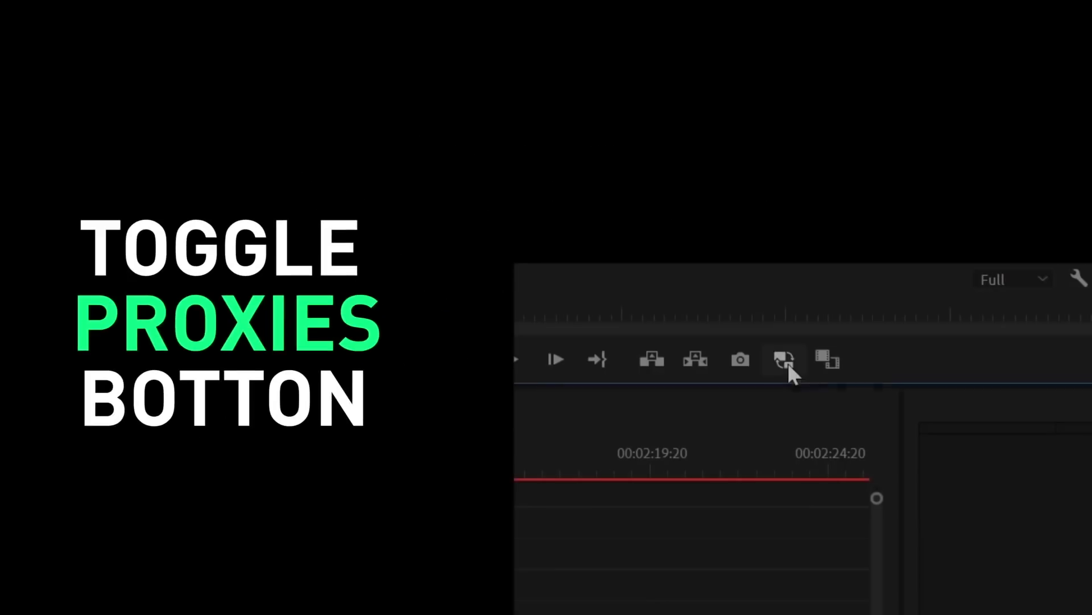
- Set the output format to QuickTime and browse the output location to 5 Adobe Tutorials
left_click(786, 360)
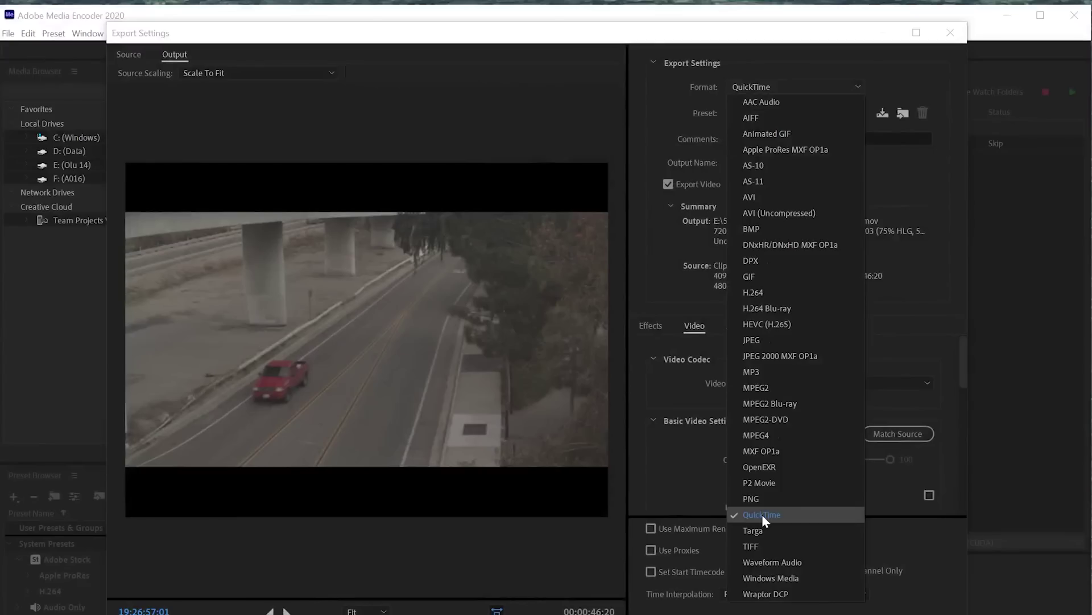
left_click(763, 515)
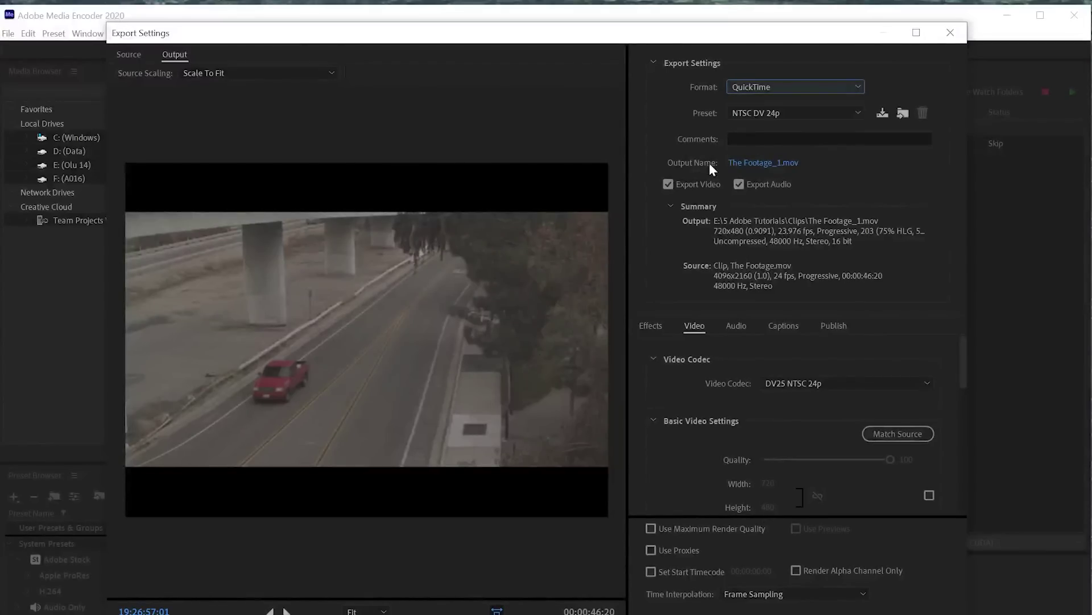
left_click(738, 163)
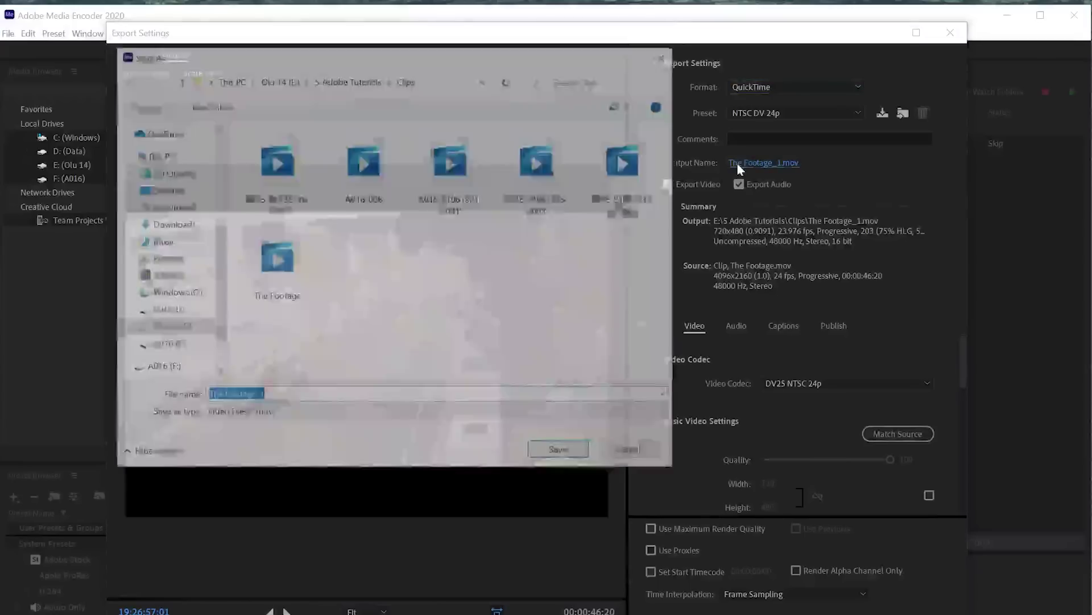
left_click(348, 80)
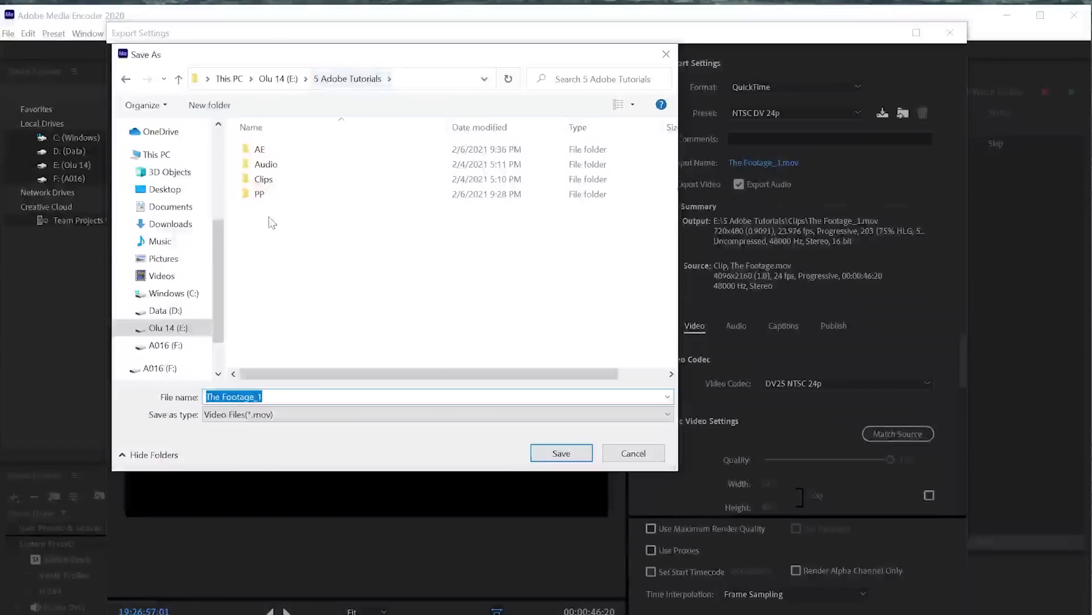
- Create a new Proxy folder there and save the output inside it as The Footage
right_click(287, 236)
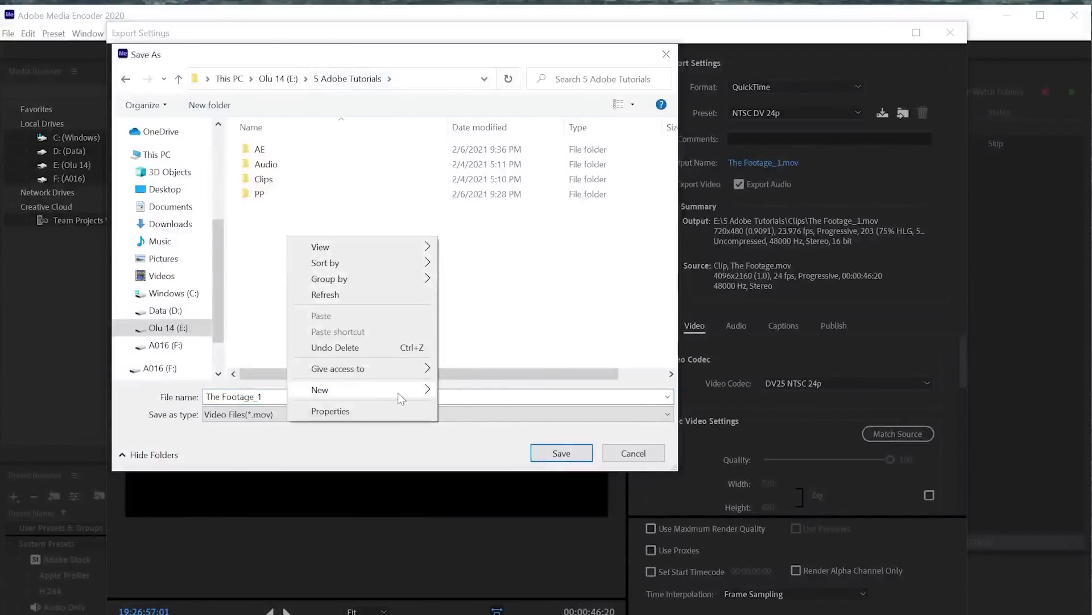
mouse_move(401, 396)
left_click(455, 389)
type("Proxy")
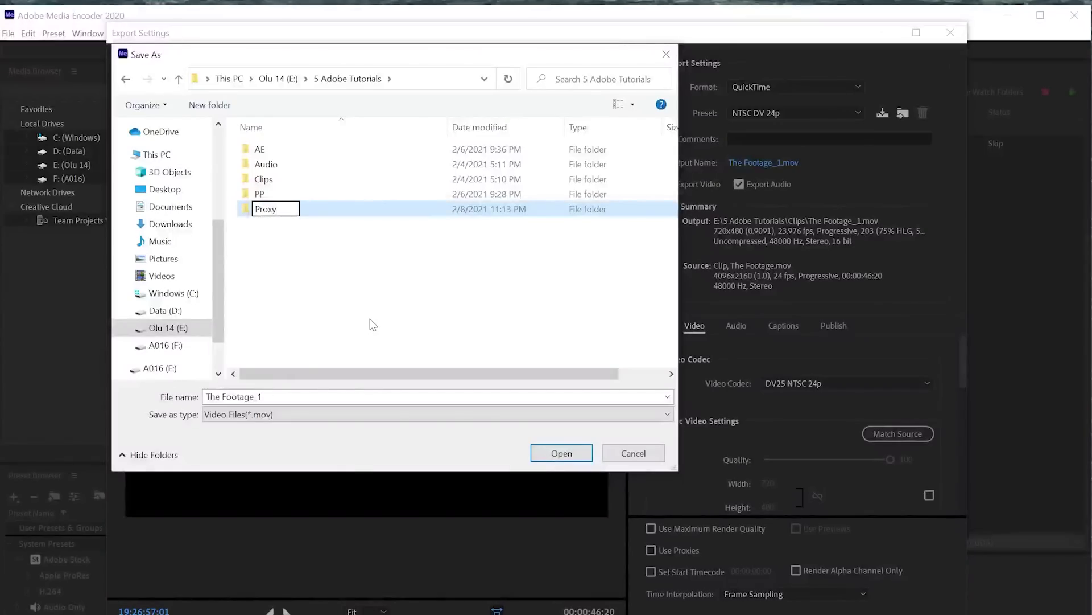
double_click(244, 214)
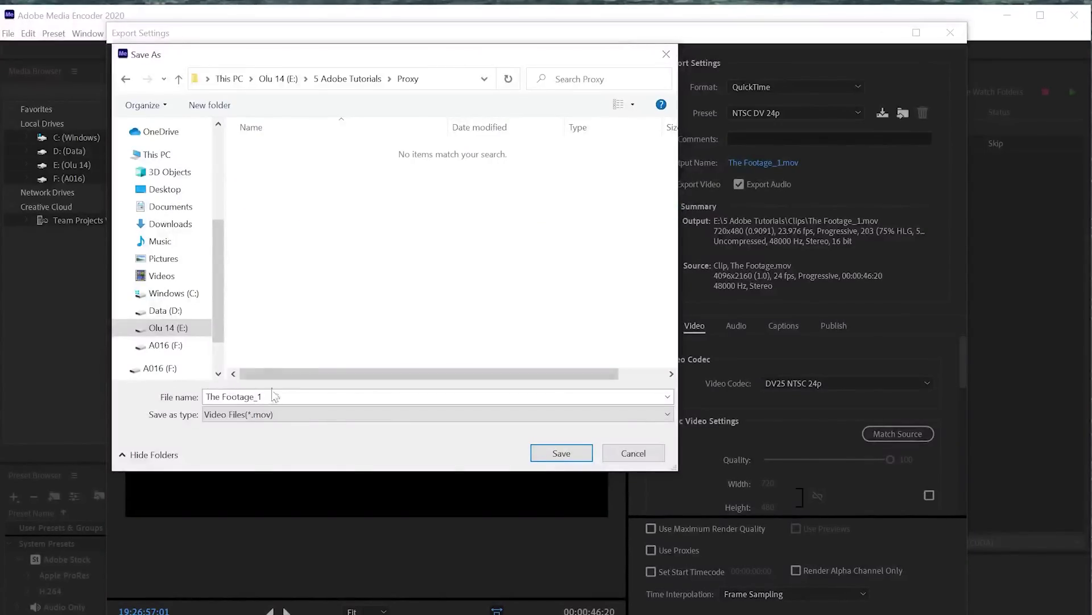
key("ctrl+a")
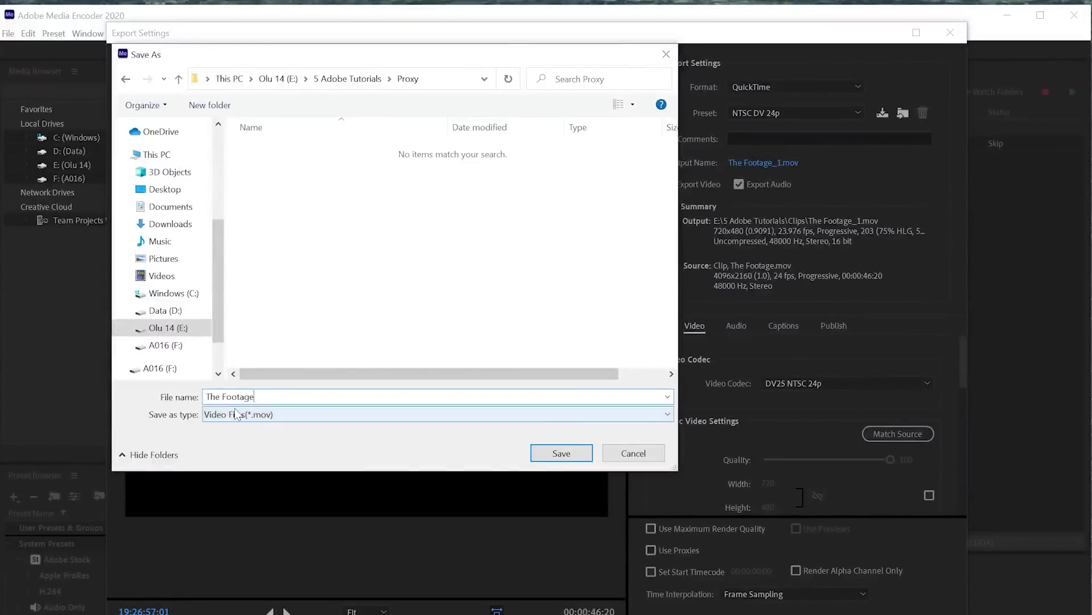
left_click(567, 451)
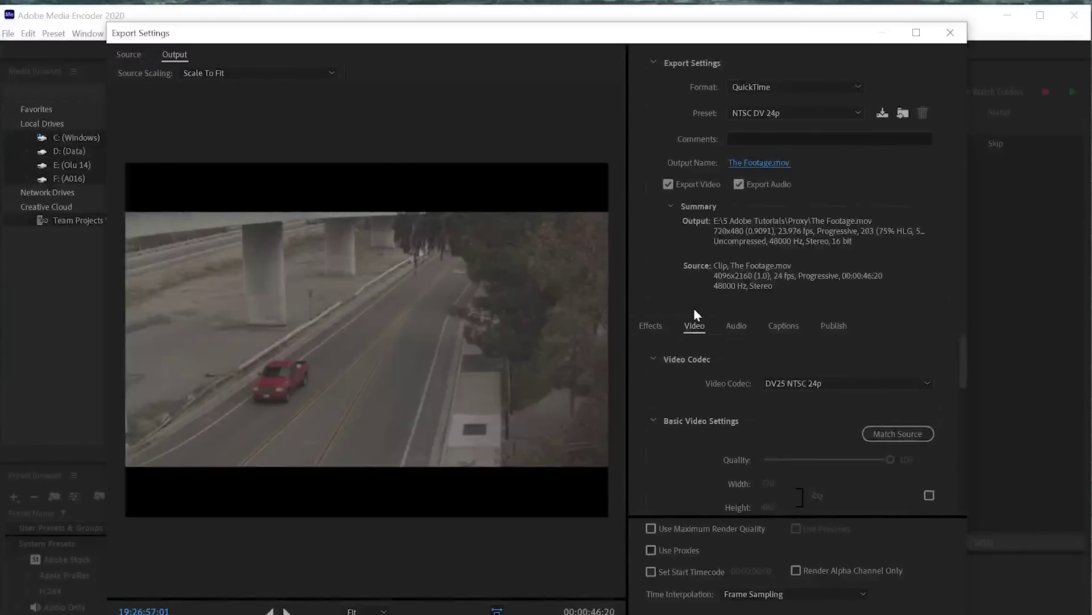
left_click(794, 383)
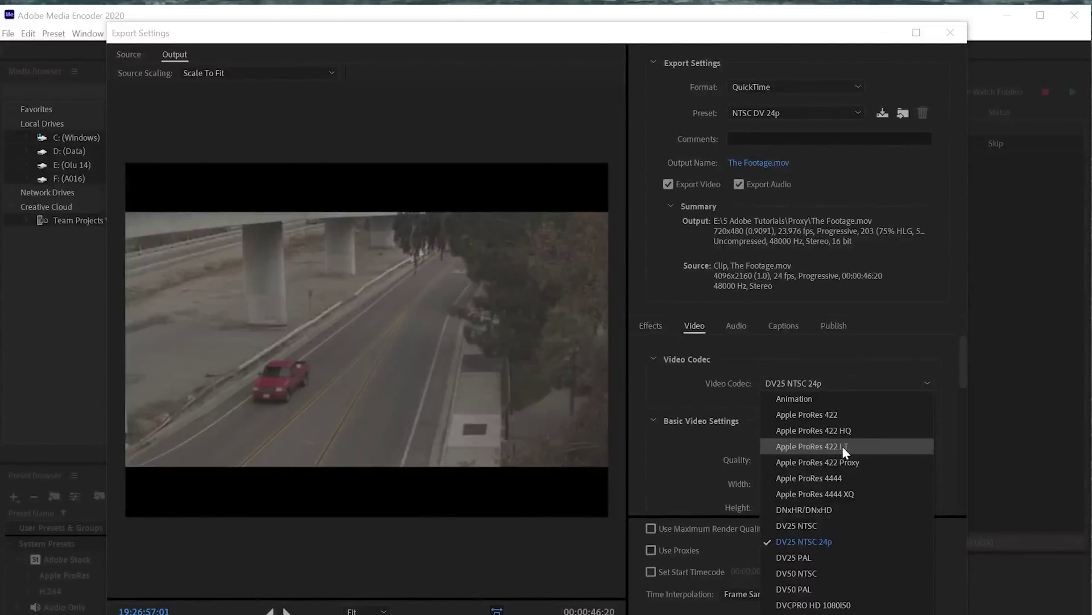
- Set the video codec to Apple ProRes 422 LT and the frame size to 455×240
left_click(825, 446)
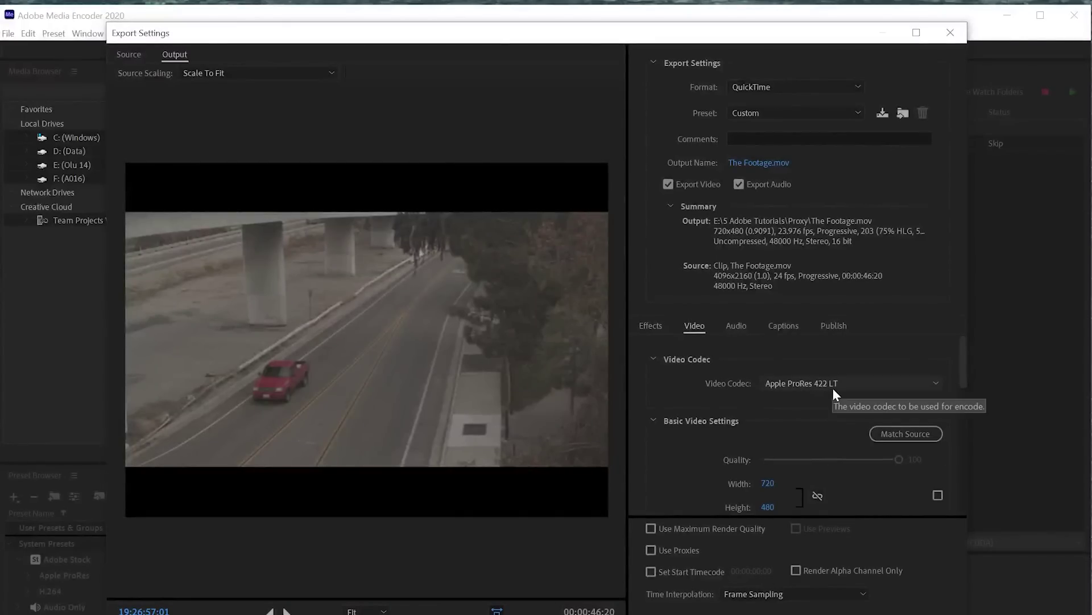
scroll(705, 467, "down", 1)
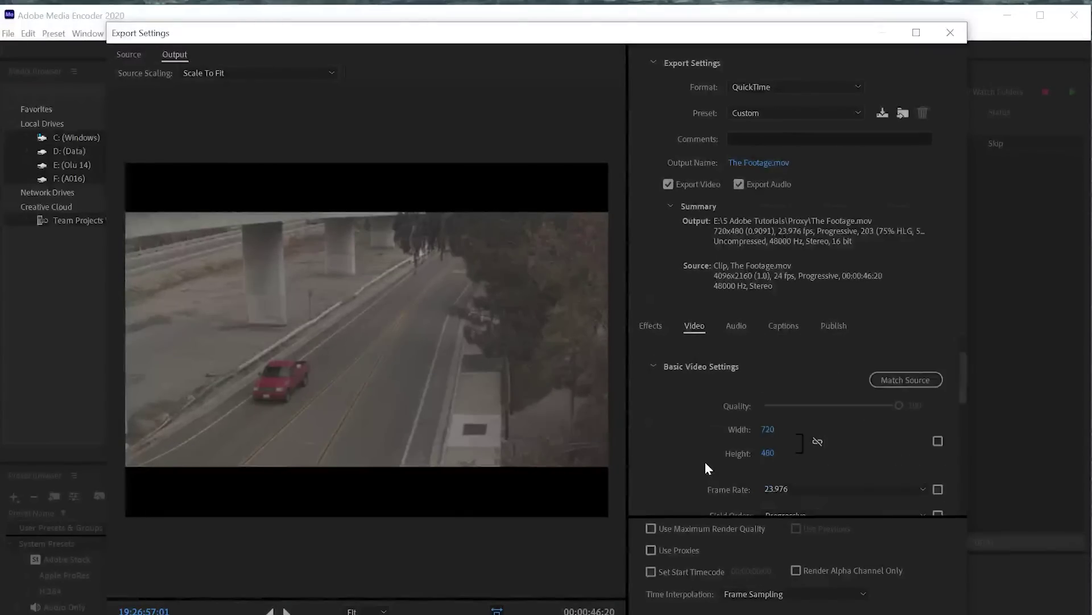
left_click(769, 428)
type("455")
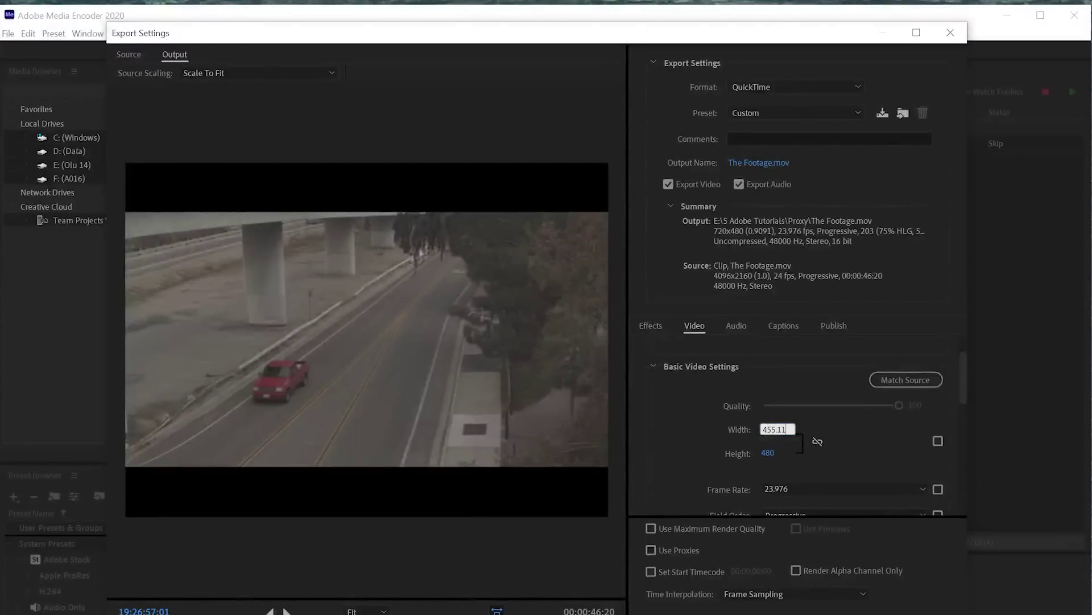
left_click(769, 452)
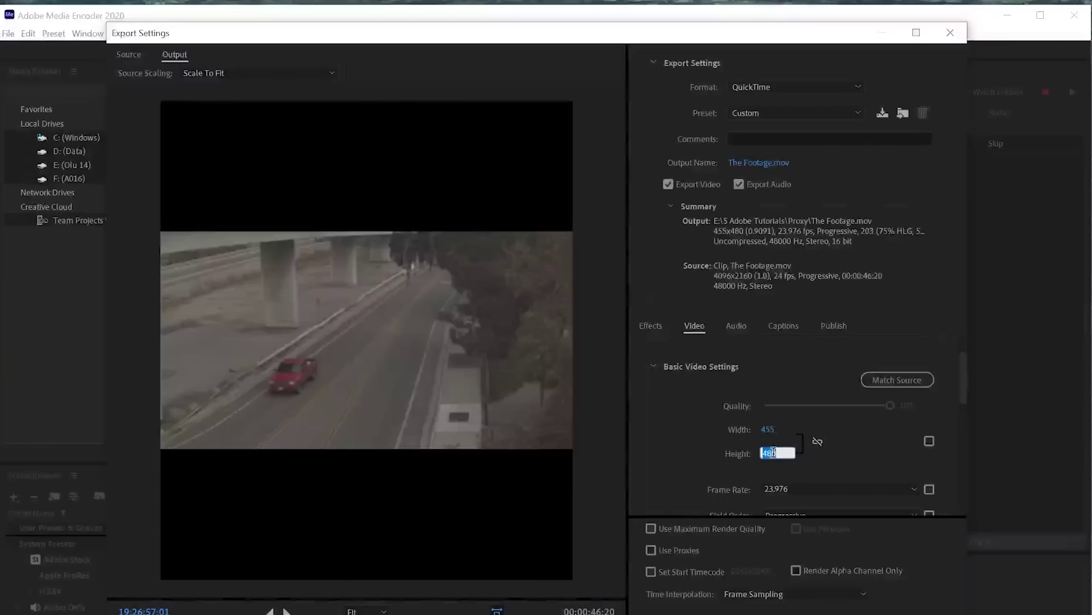
type("2")
key("Return")
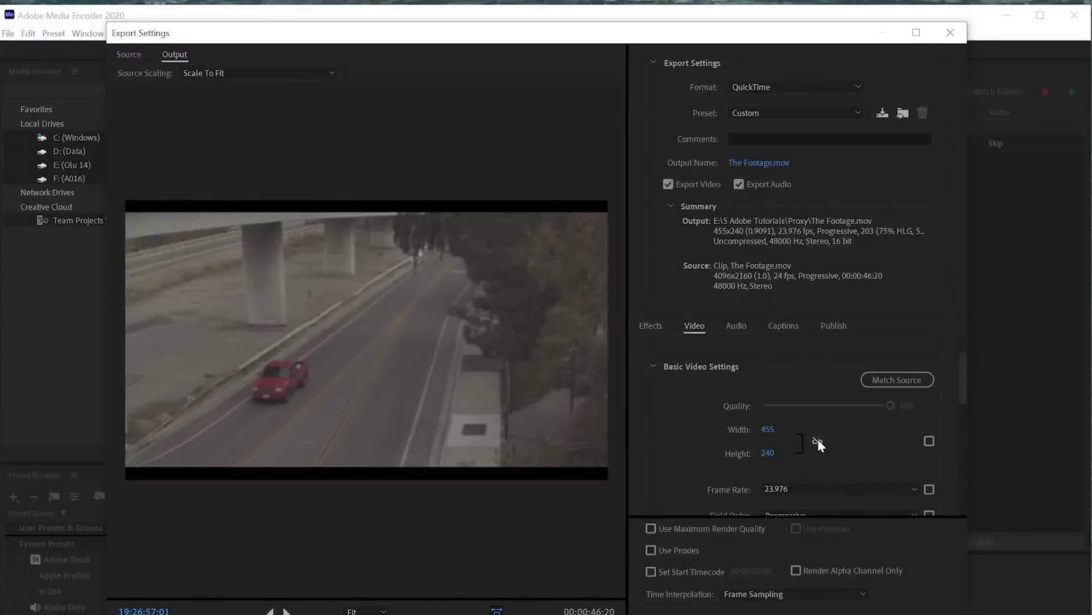
- Keep Progressive field order and square pixel aspect, then confirm the proxy export settings
scroll(836, 436, "down", 2)
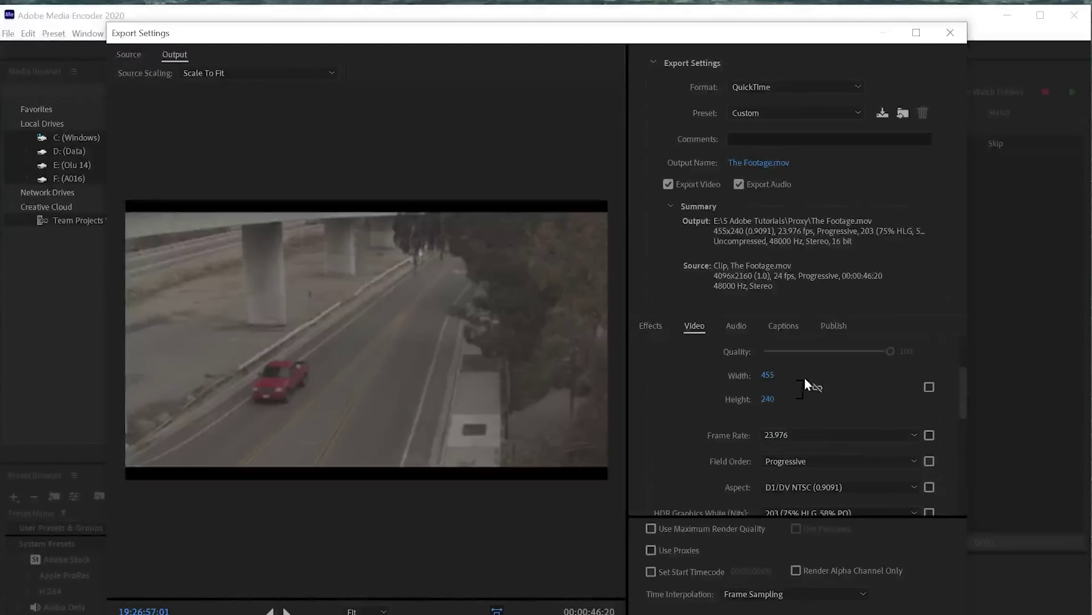
scroll(722, 438, "down", 2)
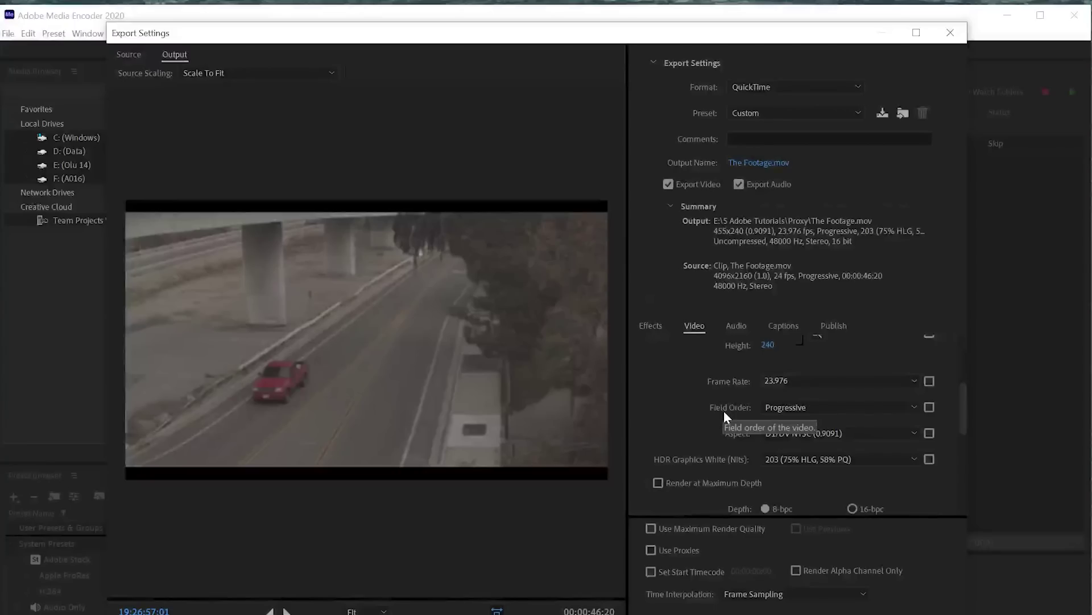
left_click(793, 408)
left_click(786, 424)
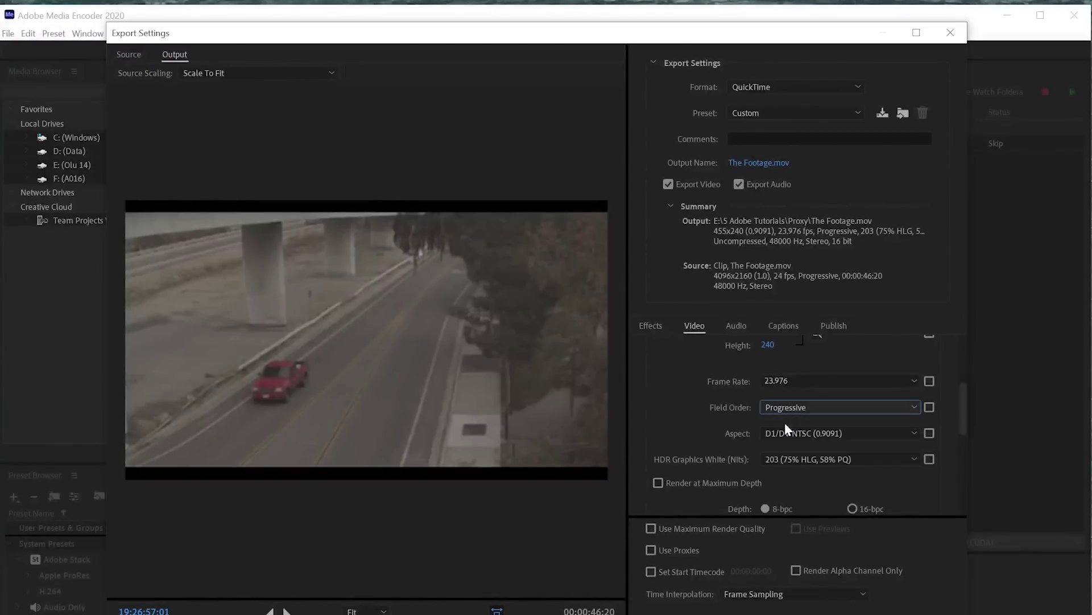
scroll(701, 421, "down", 2)
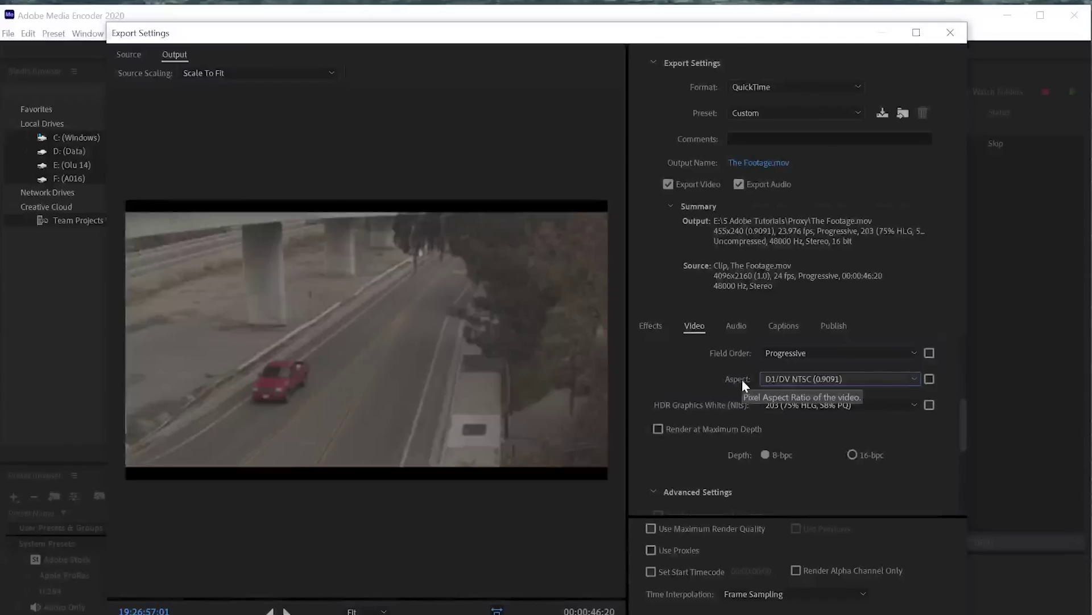
left_click(780, 380)
key("Escape")
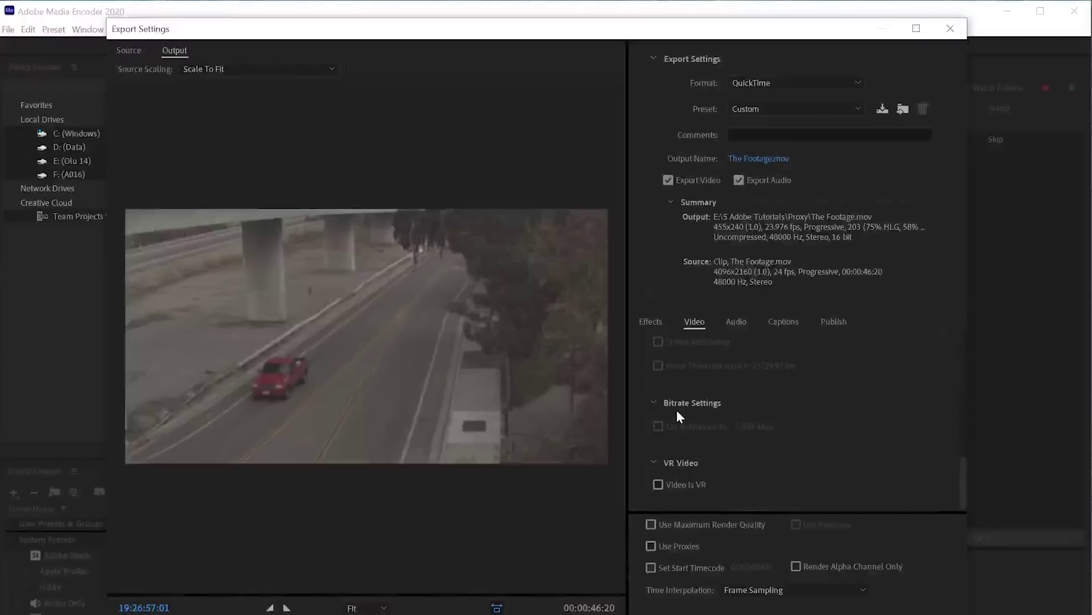
scroll(694, 377, "up", 3)
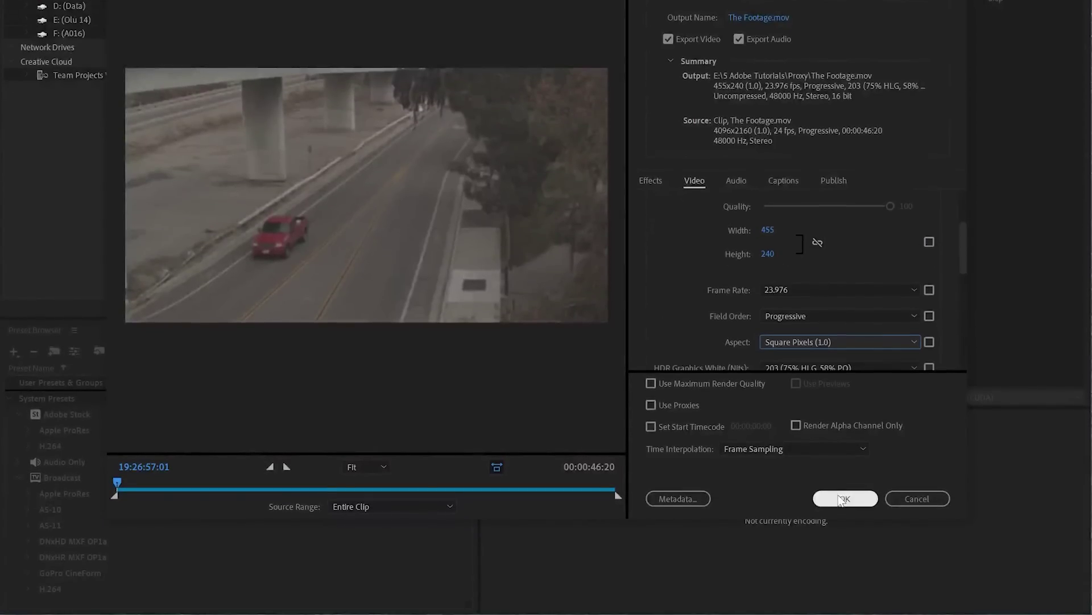
left_click(843, 499)
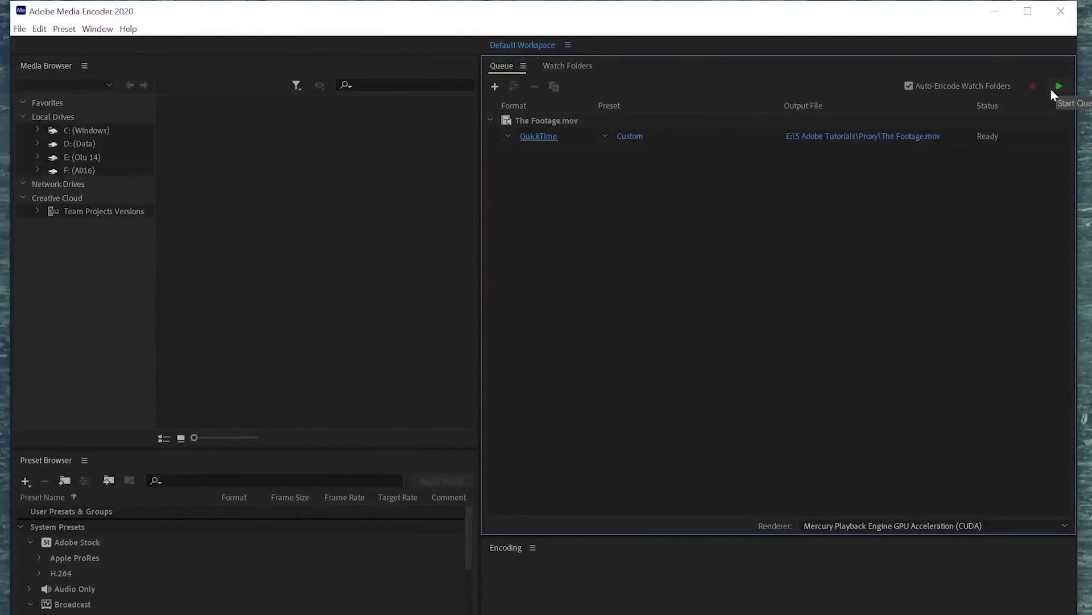
- Start the queue to encode the 455×240 proxy, then bring up the Windows Start menu
mouse_move(566, 127)
left_click(1059, 87)
key("super")
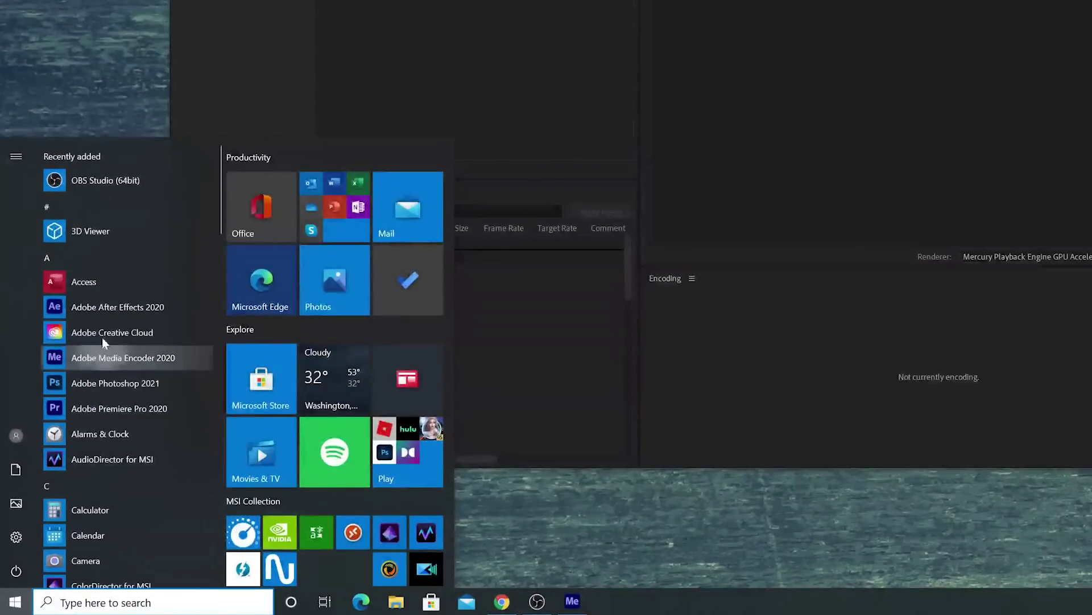
- Launch After Effects, start a new project, and save it as New Project.aep
left_click(114, 307)
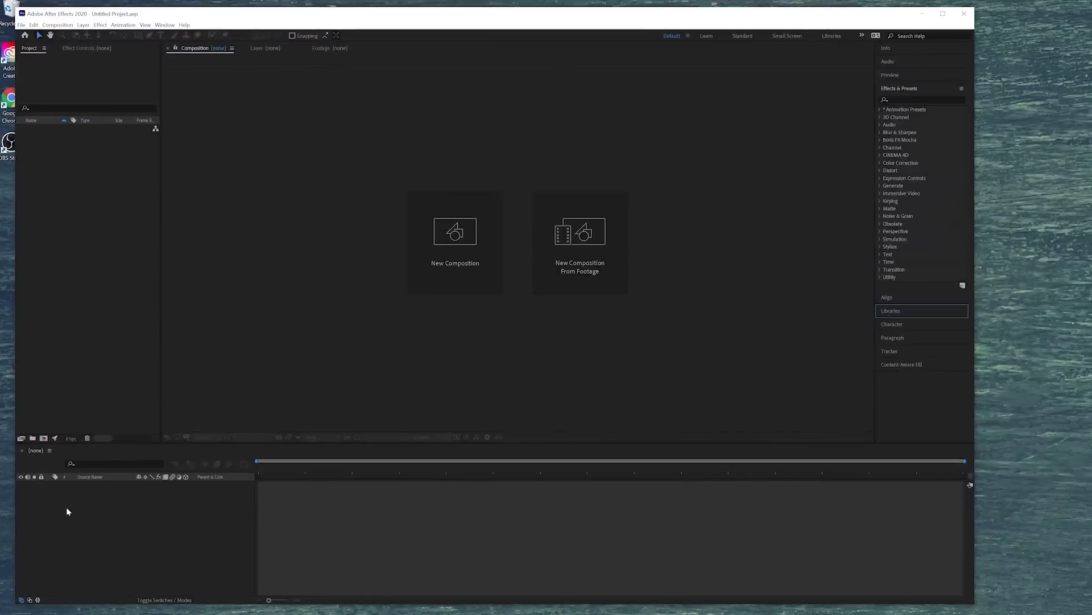
left_click(364, 212)
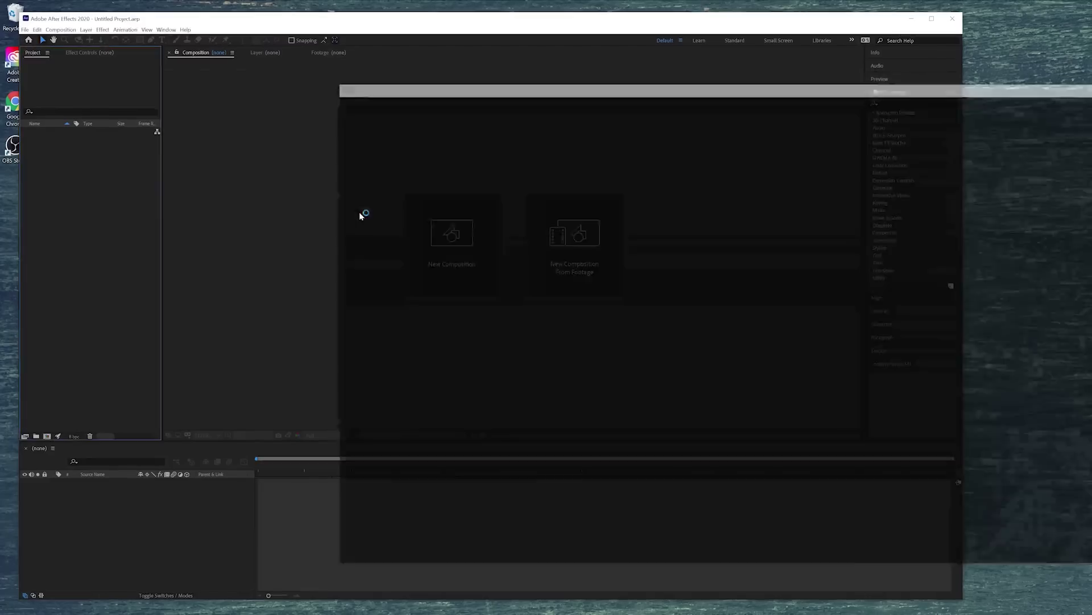
left_click(25, 29)
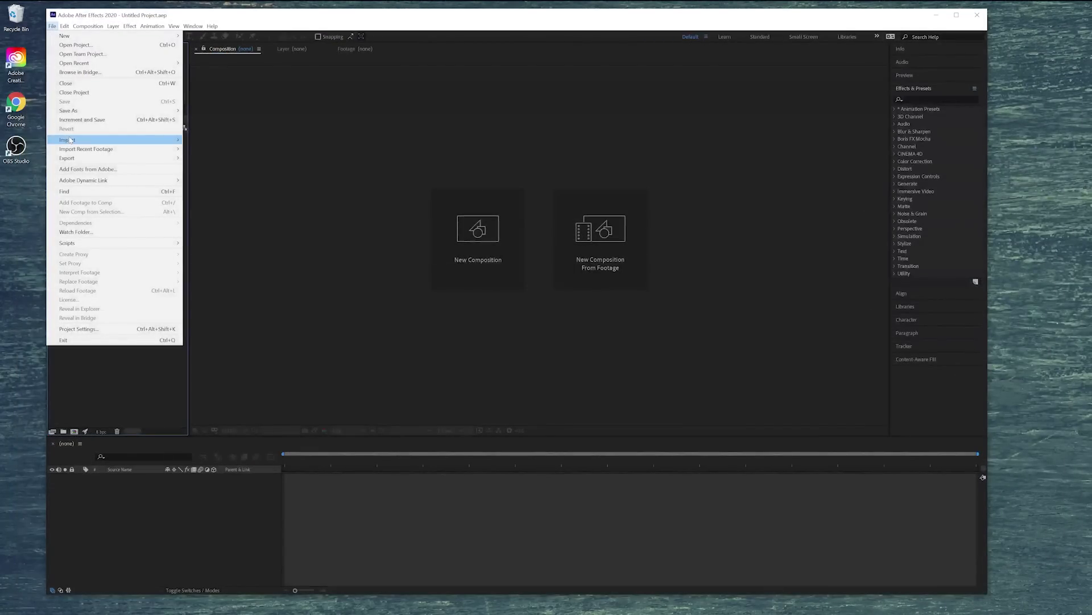
mouse_move(68, 111)
left_click(207, 108)
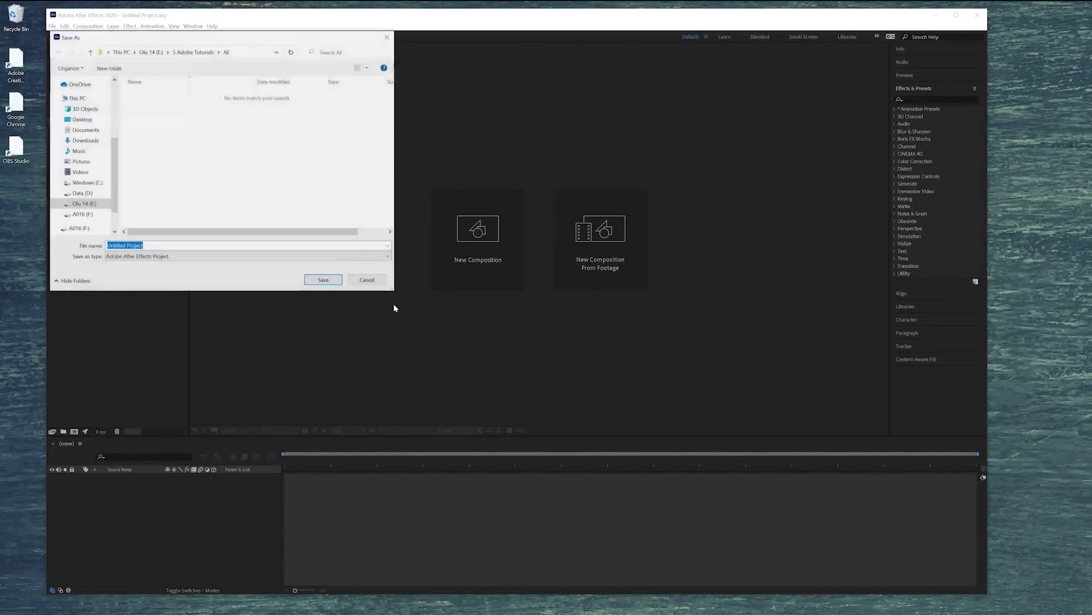
type("New")
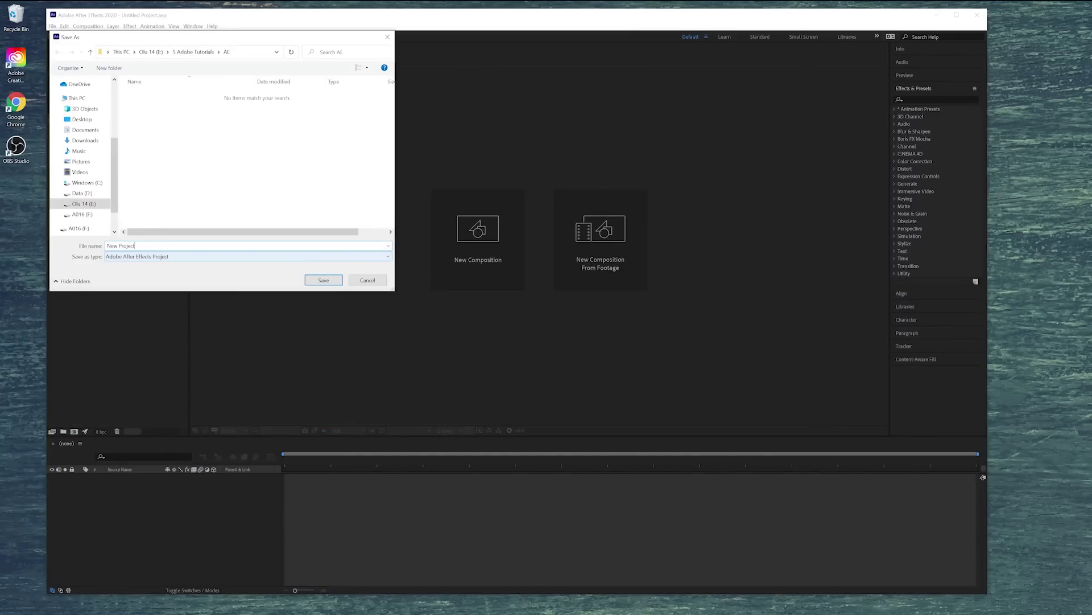
left_click(324, 280)
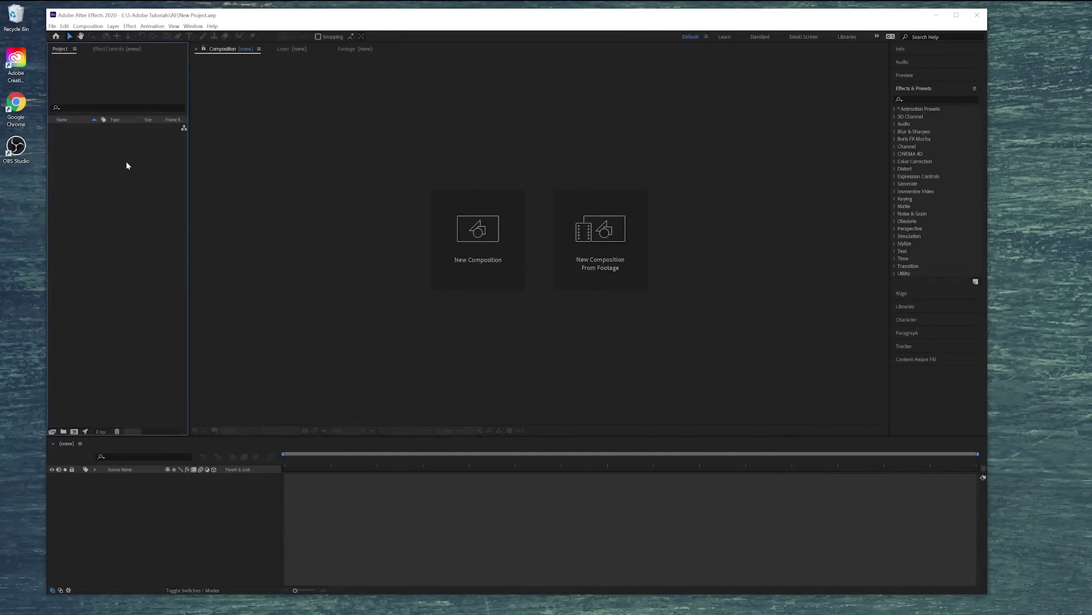
right_click(127, 166)
left_click(243, 203)
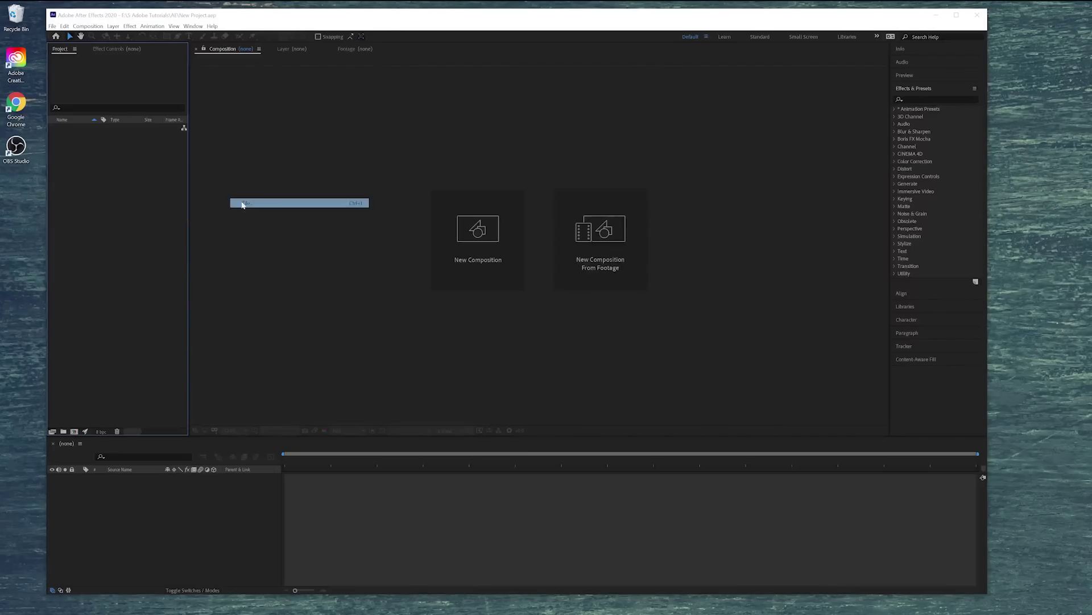
- Import The Footage.mov from the Clips folder and build a composition from it
left_click(196, 52)
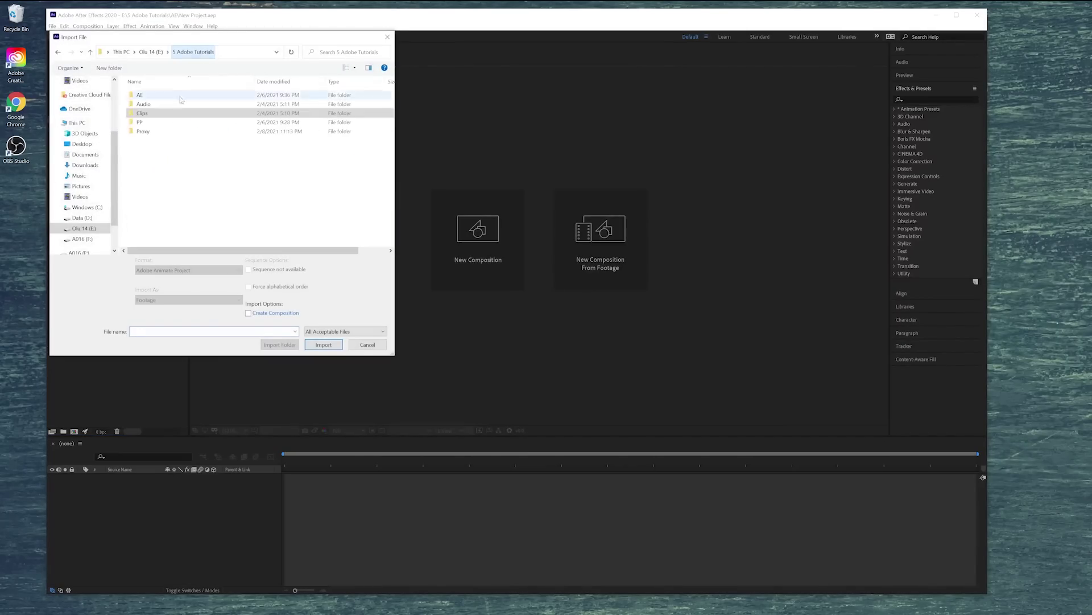
double_click(140, 115)
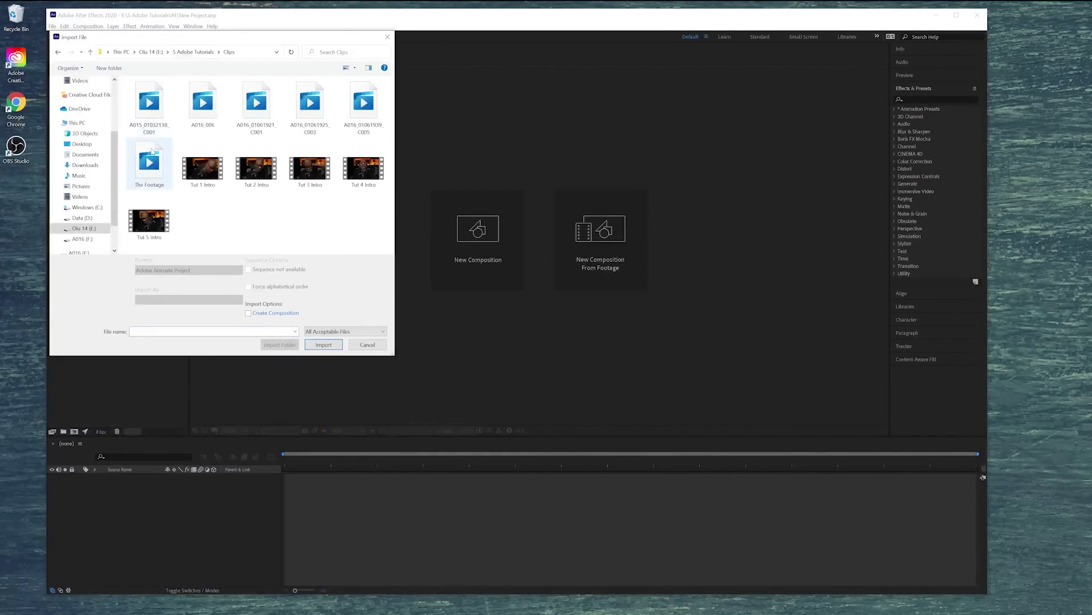
left_click(150, 173)
double_click(151, 173)
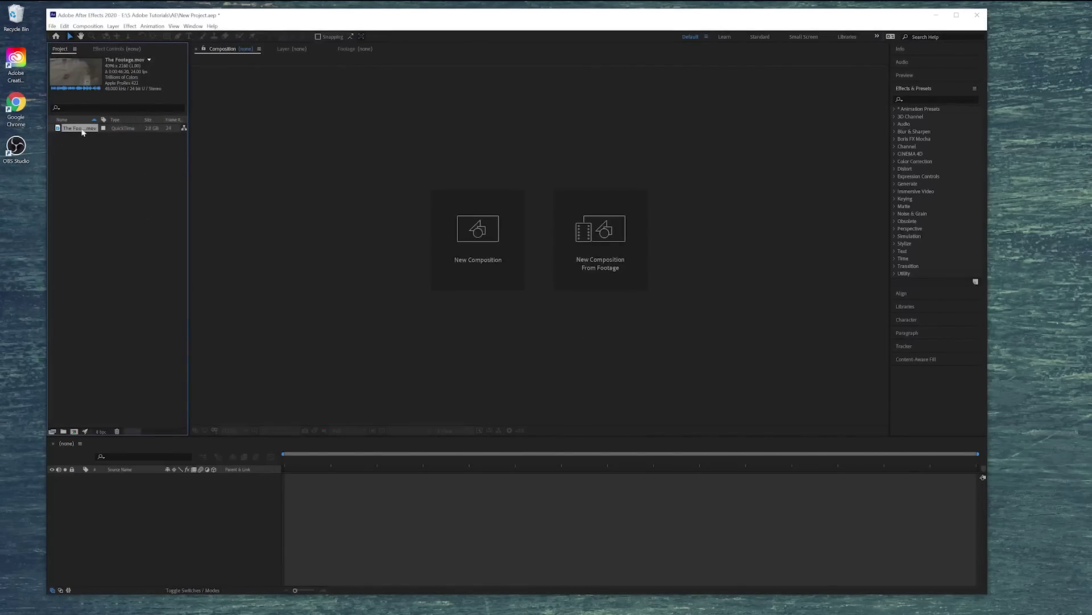
left_click_drag(83, 130, 155, 503)
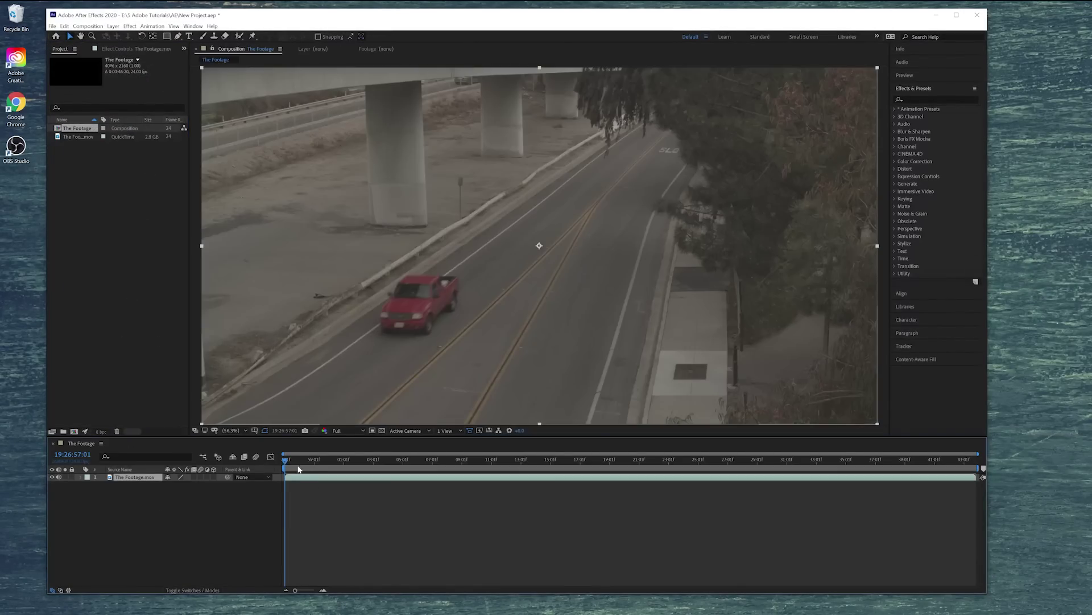
- Scrub and play-preview The Footage composition around 19:27:01:11 to 19:27:02:00
left_click_drag(298, 468, 352, 447)
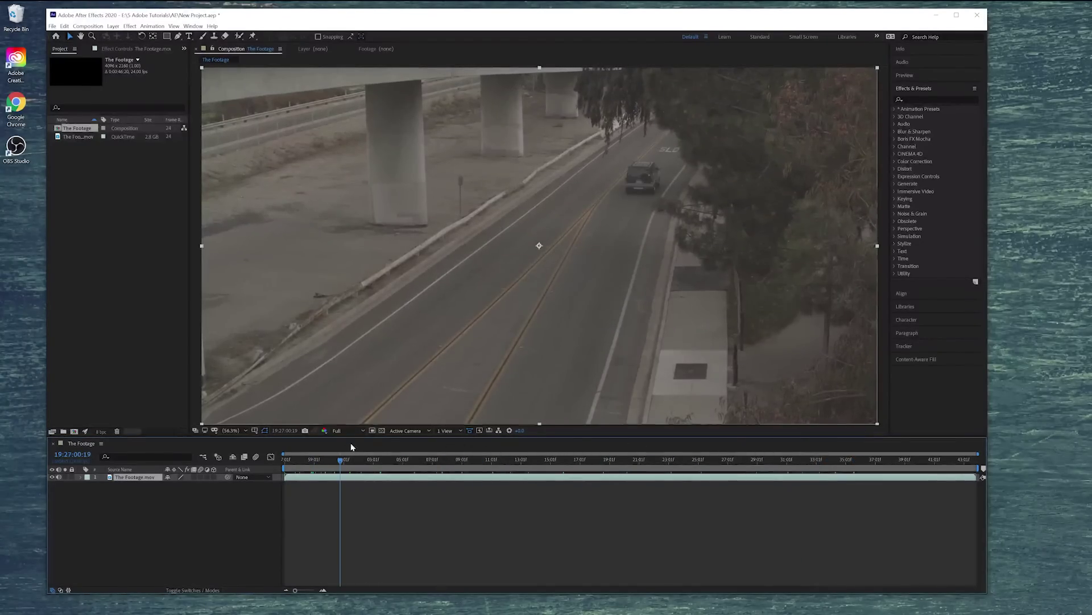
key("space")
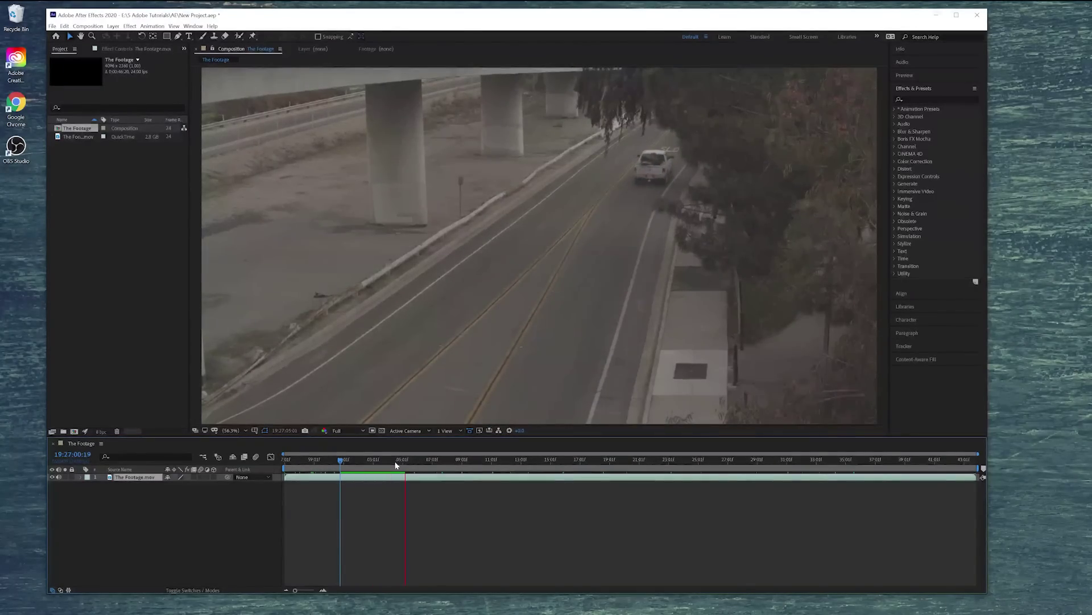
left_click_drag(396, 465, 350, 466)
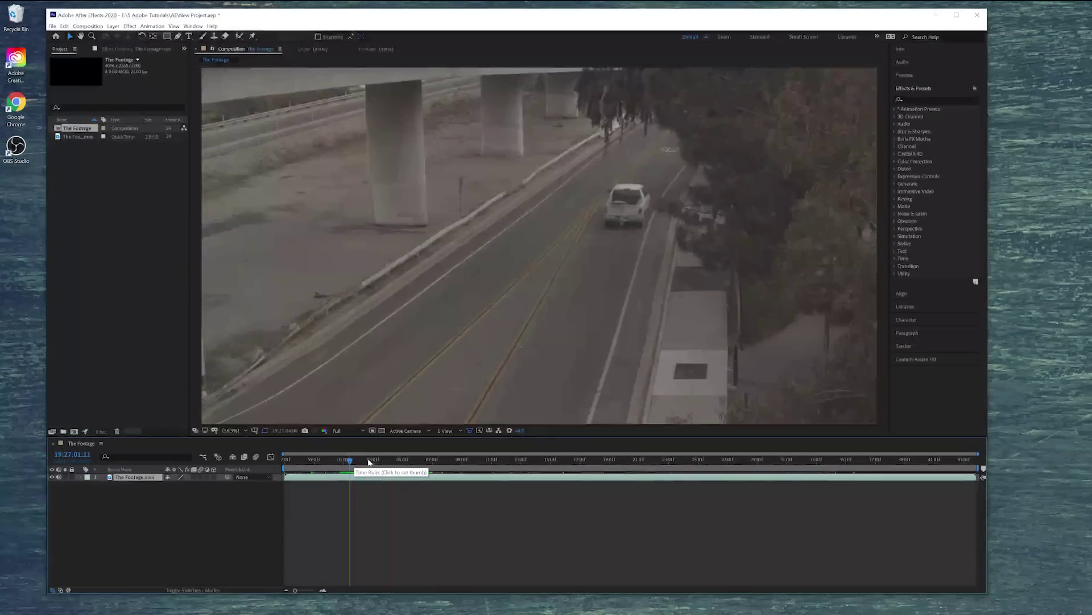
left_click(358, 464)
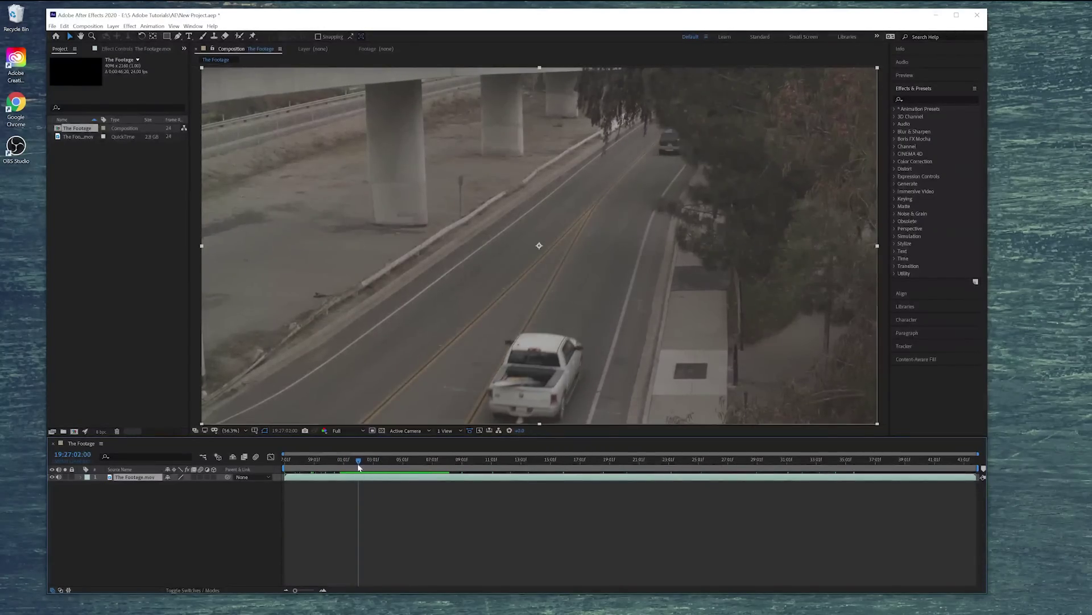
key("space")
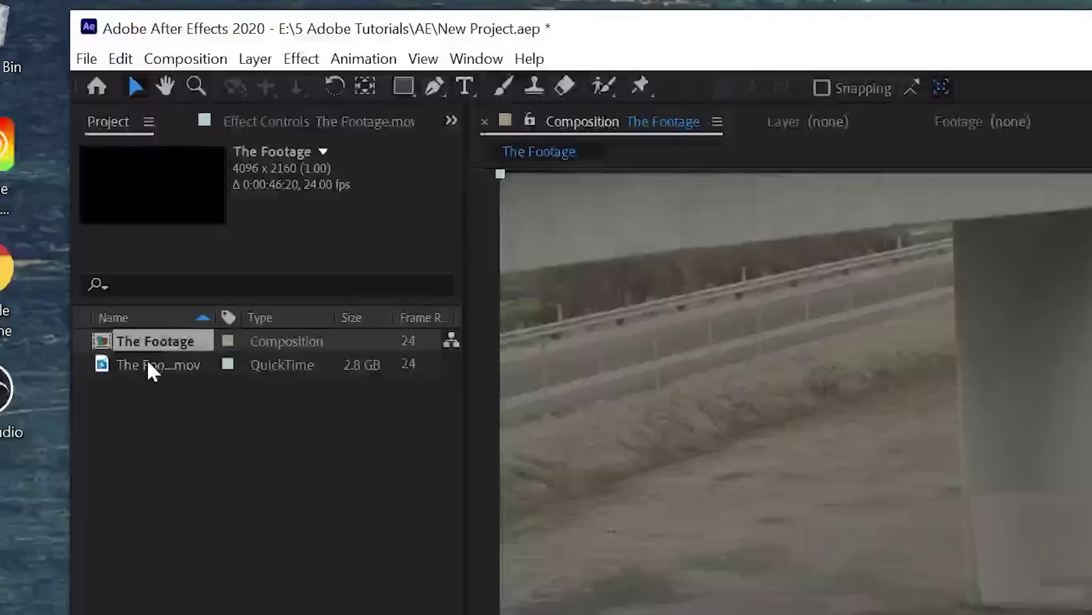
- Set The Footage.mov's proxy to The Footage file in 5 Adobe Tutorials > Proxy
left_click(112, 250)
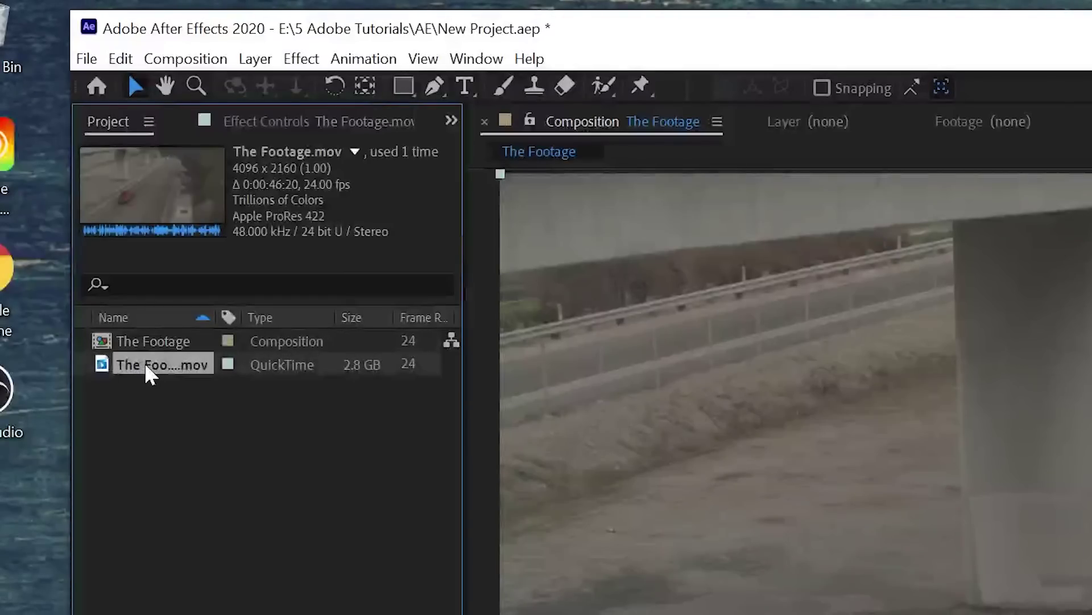
right_click(147, 364)
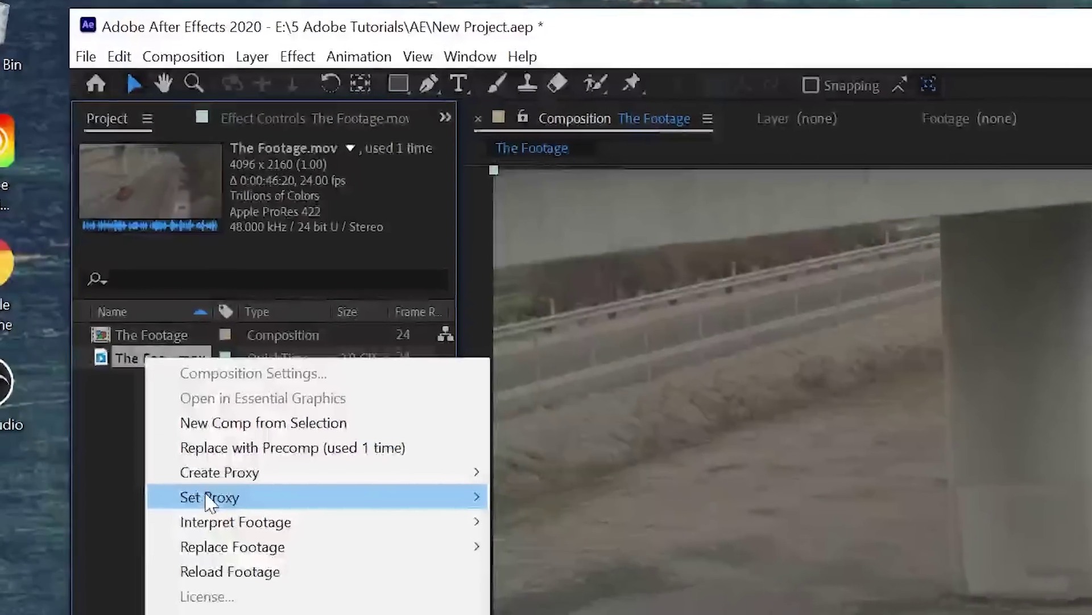
mouse_move(210, 501)
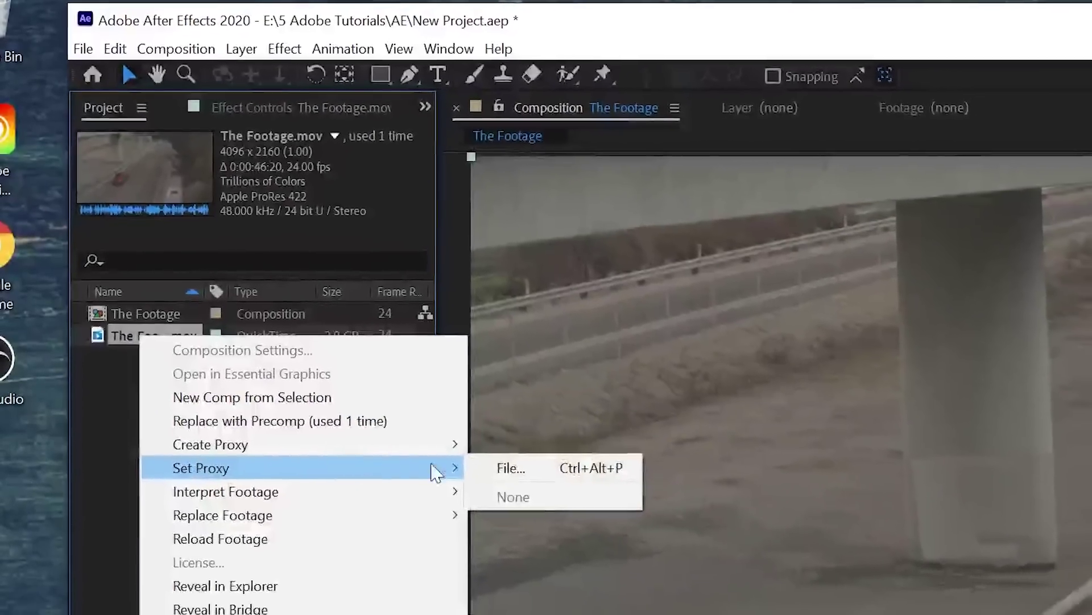
left_click(508, 498)
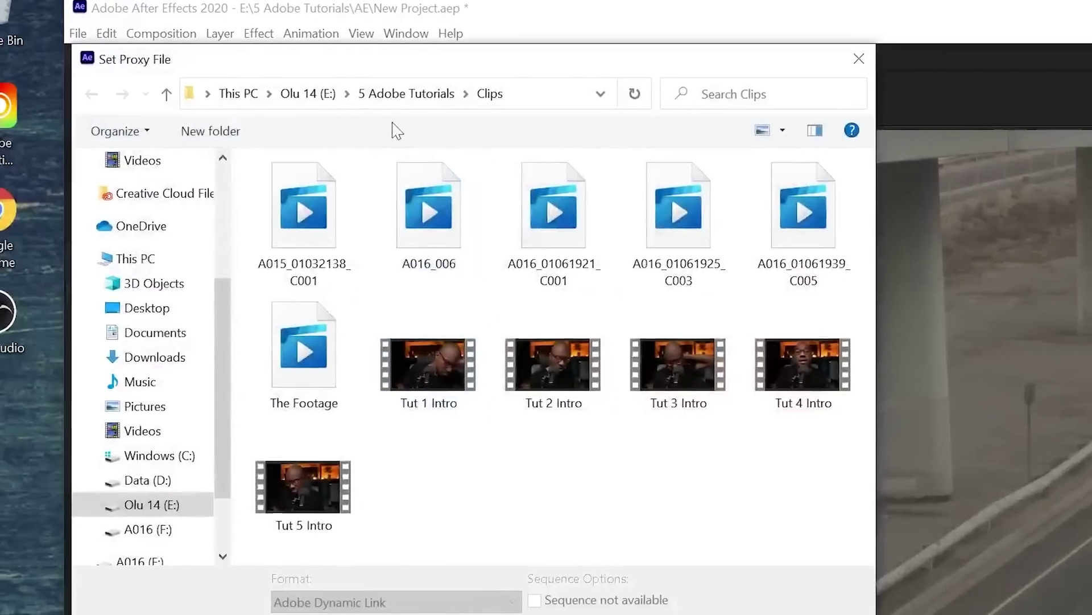
left_click(437, 102)
double_click(282, 257)
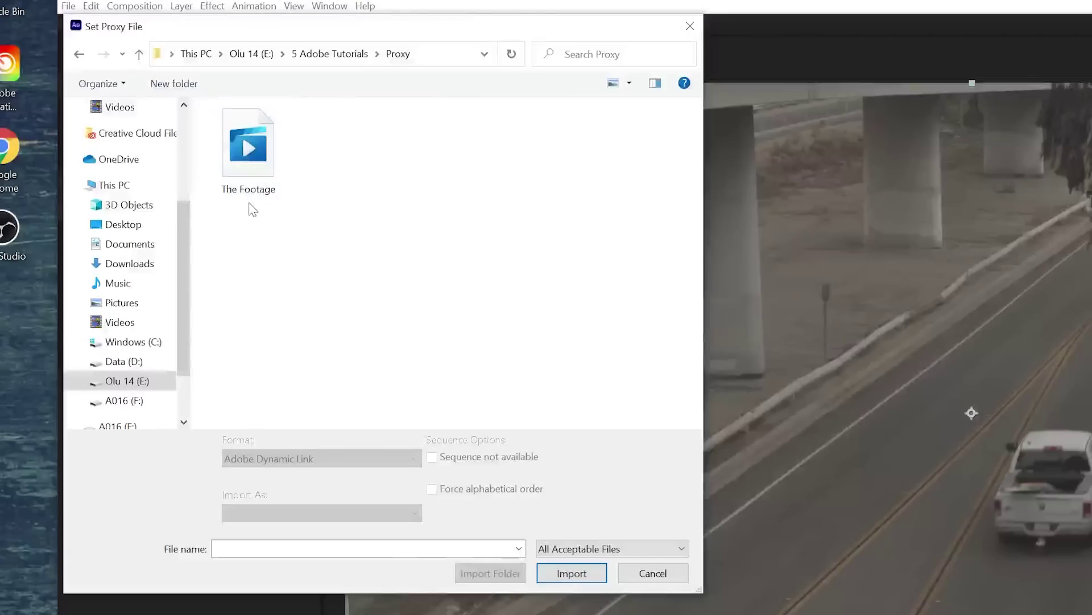
left_click(330, 56)
double_click(249, 170)
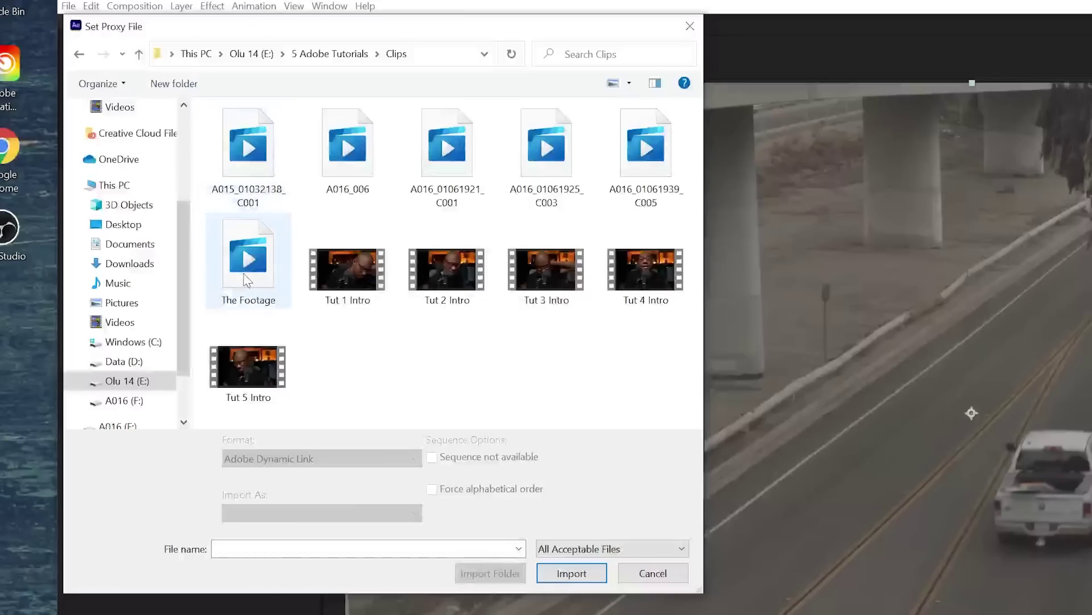
left_click(330, 53)
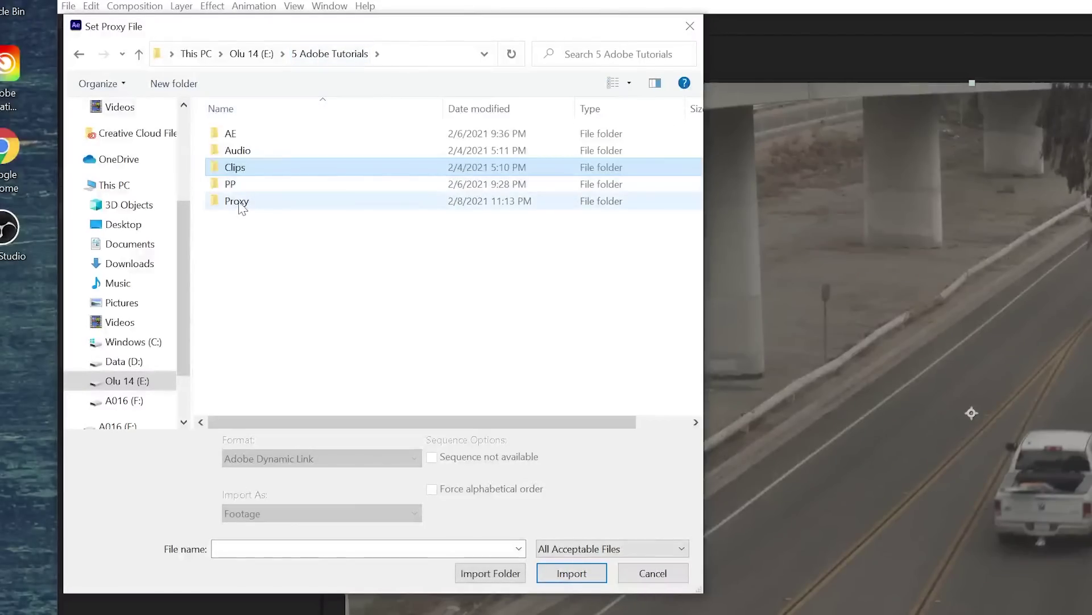
double_click(236, 202)
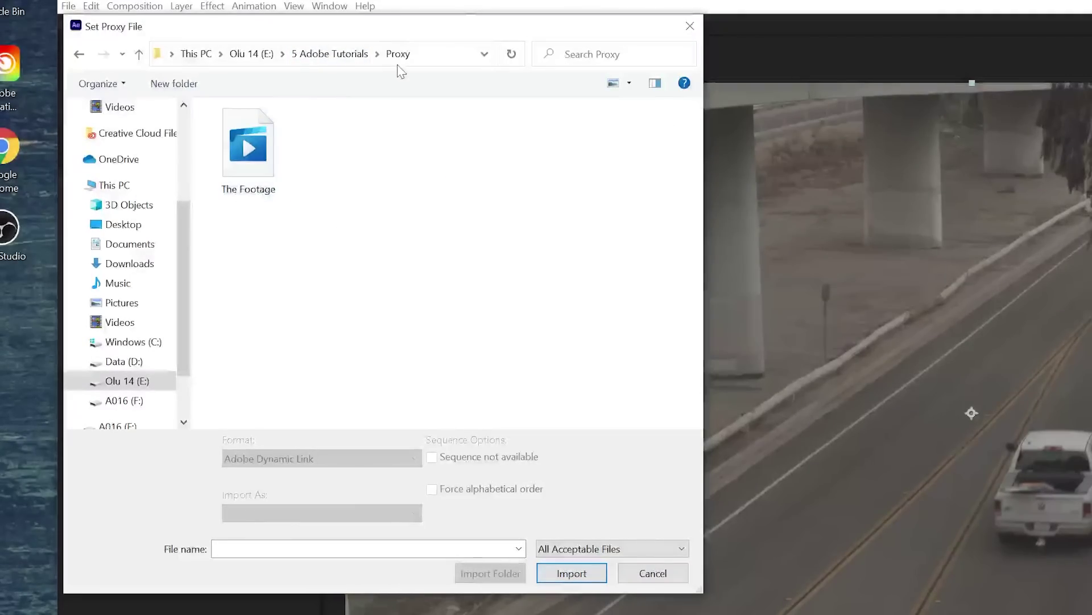
double_click(249, 145)
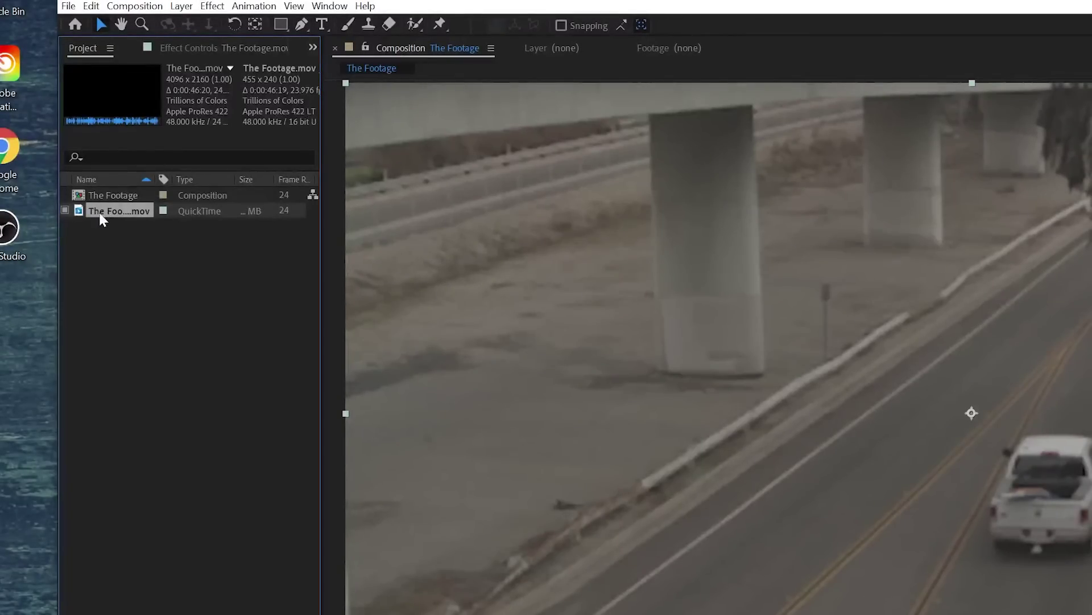
- Widen the Project panel and Name column to show the 4096×2160 and 455×240 proxy details, then scrub
left_click_drag(323, 245, 431, 244)
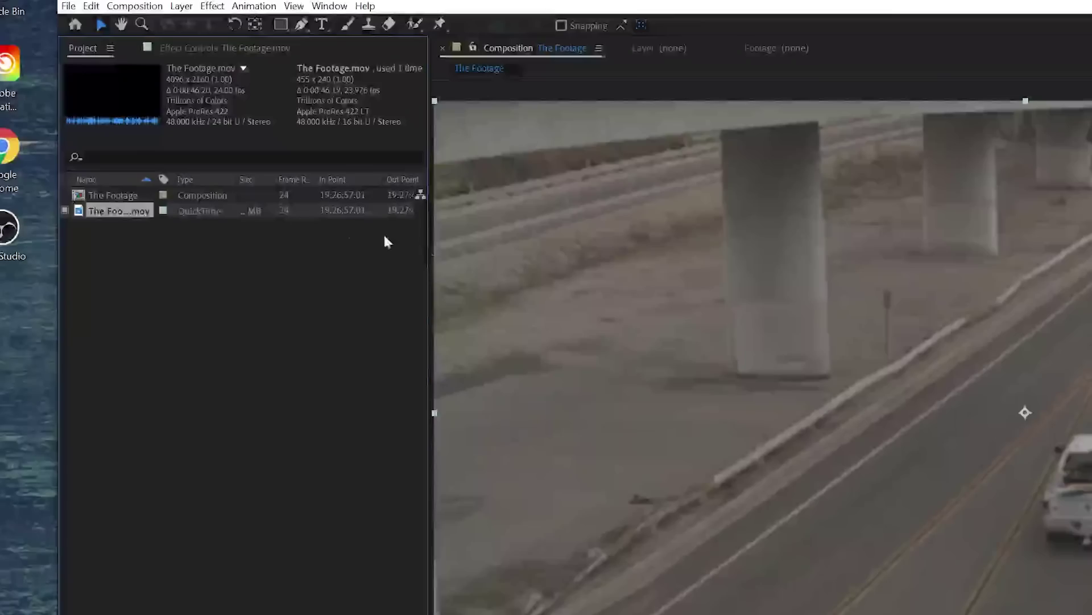
left_click_drag(159, 179, 203, 195)
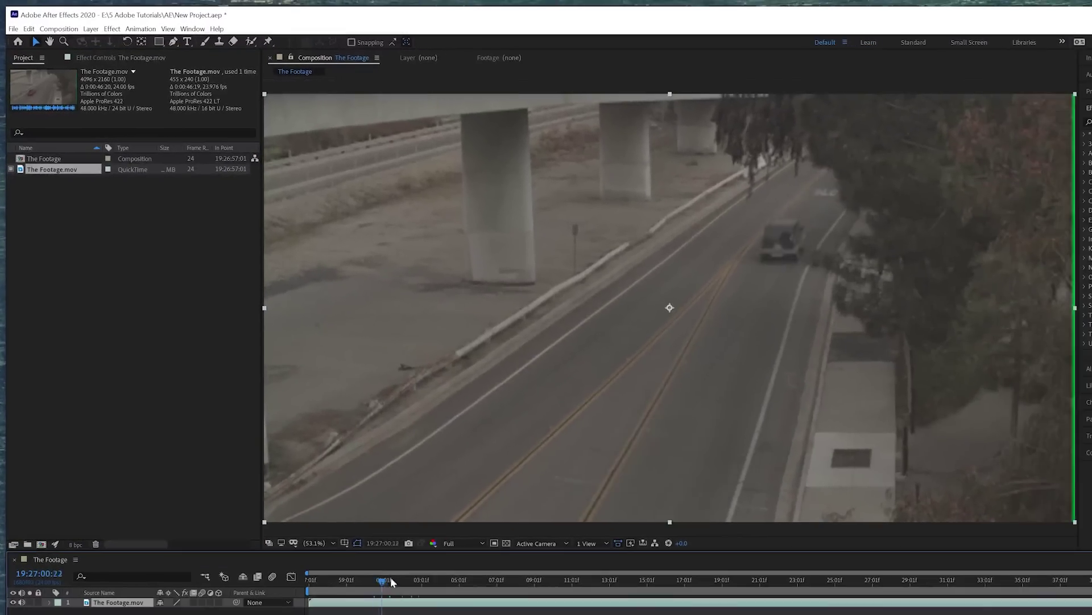
left_click(450, 574)
left_click_drag(450, 573, 350, 589)
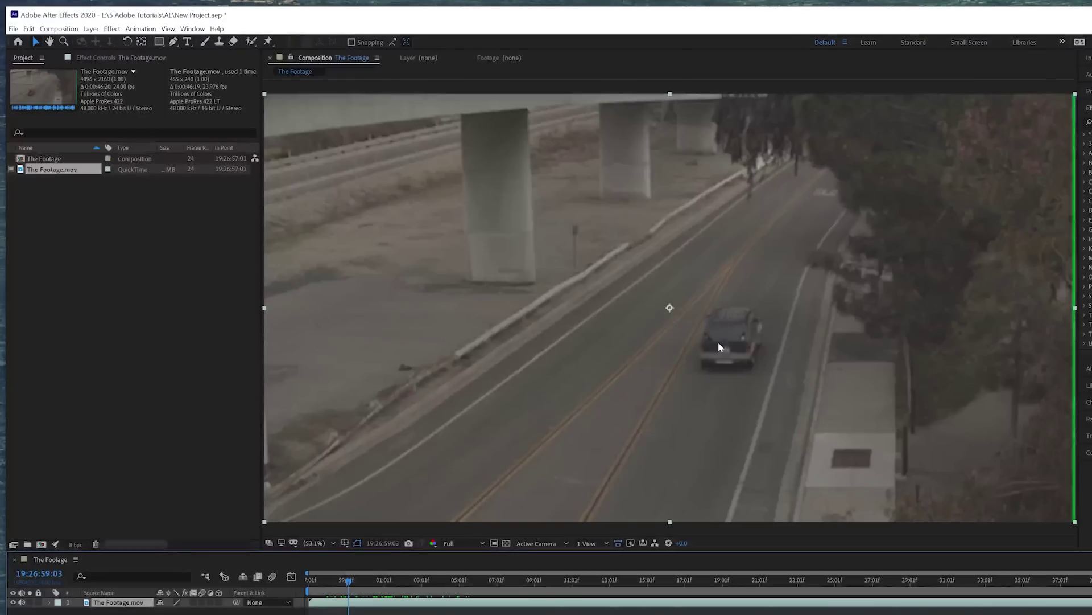
- Switch the proxy off to compare against the original 4K footage, then back on
left_click(12, 171)
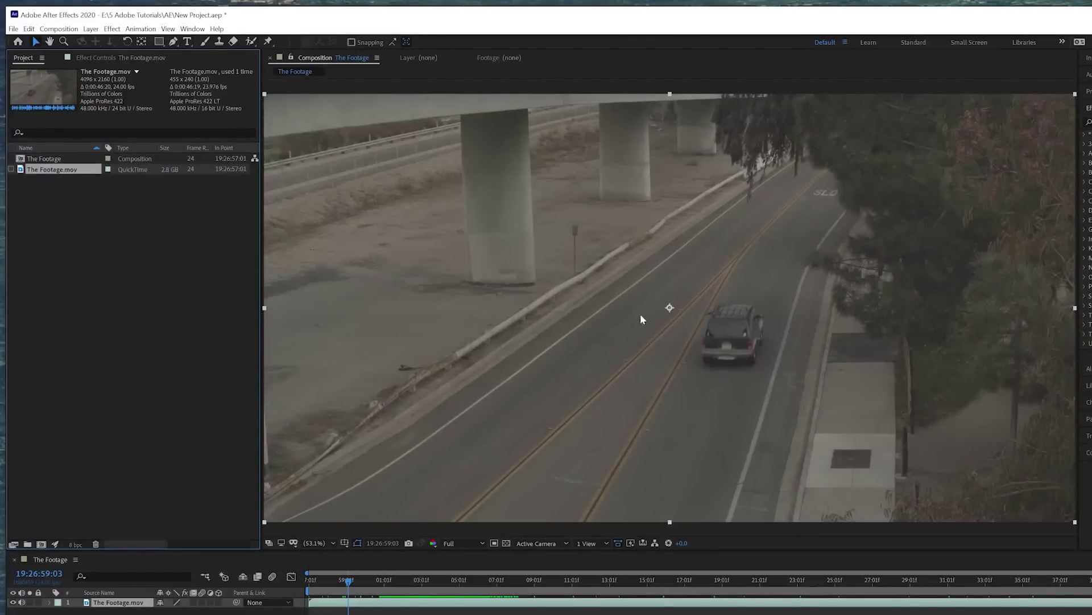
left_click_drag(348, 581, 327, 596)
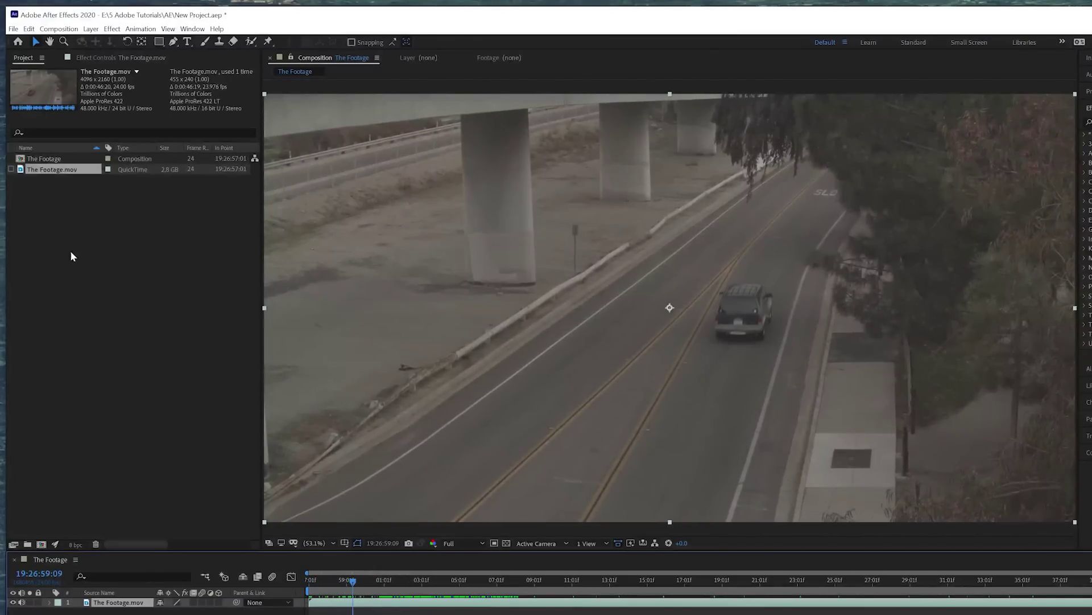
mouse_move(12, 173)
left_mouse_down()
mouse_move(23, 166)
mouse_move(745, 316)
left_mouse_up()
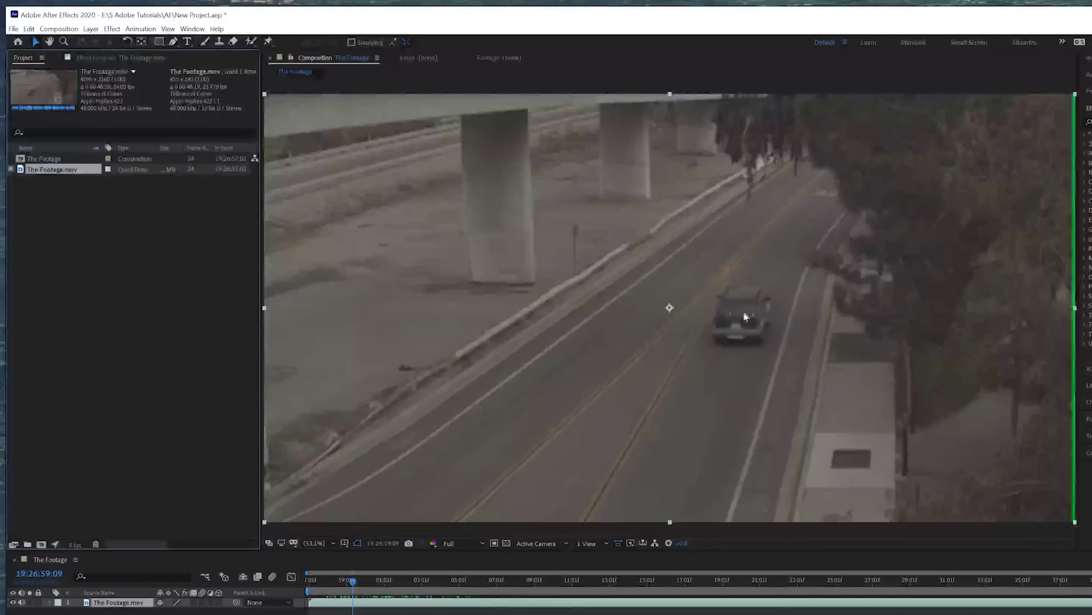
mouse_move(361, 572)
left_mouse_down()
mouse_move(390, 578)
mouse_move(317, 577)
mouse_move(348, 586)
left_mouse_up()
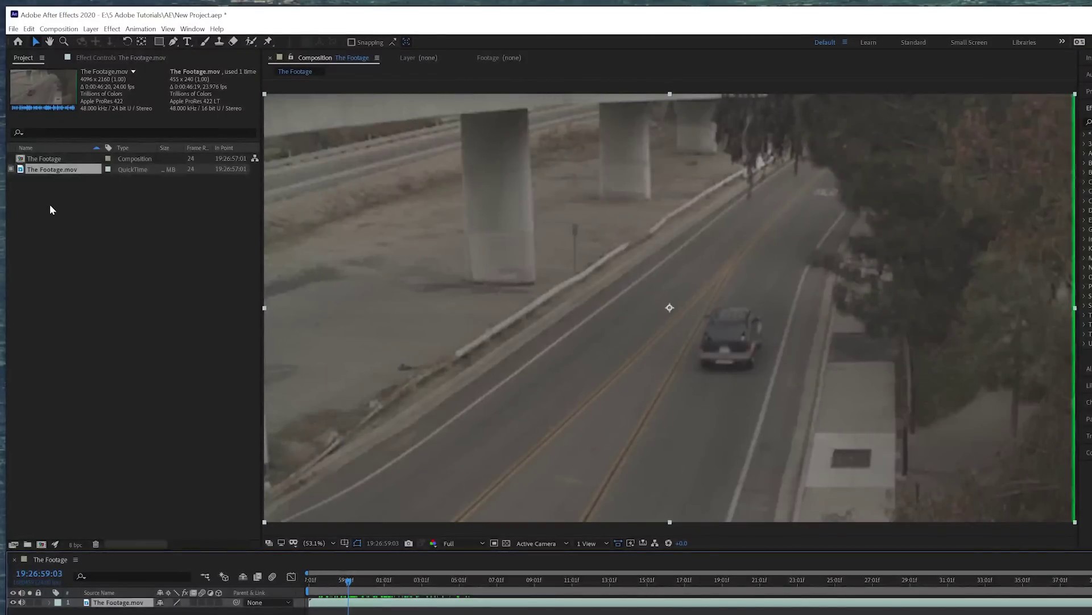
- Scrub and play-preview the comp on the 455×240 proxy to cache part of the timeline
left_click(27, 173)
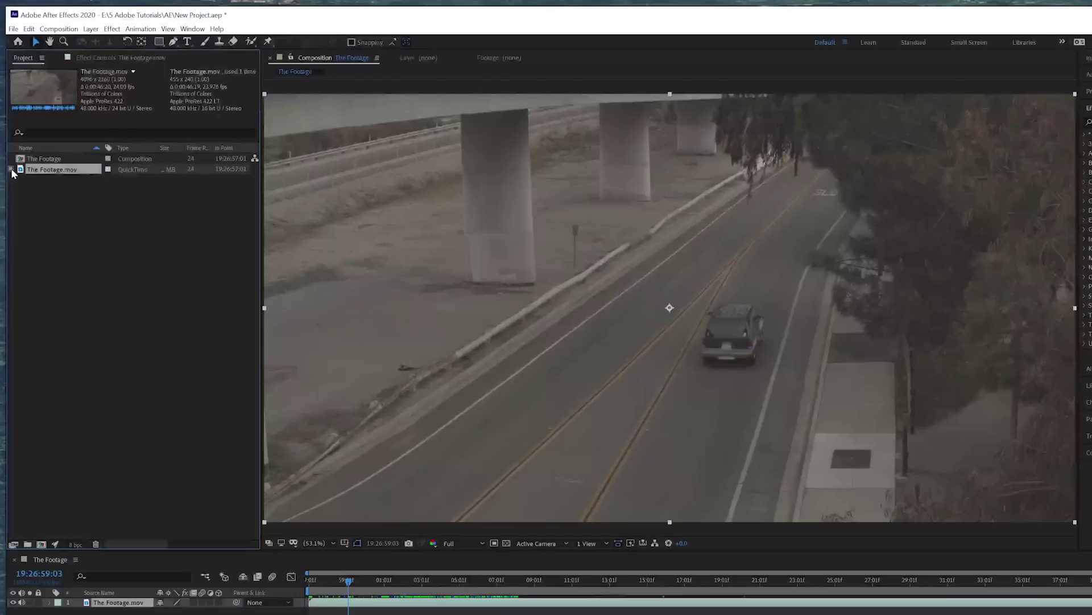
left_click_drag(353, 580, 341, 582)
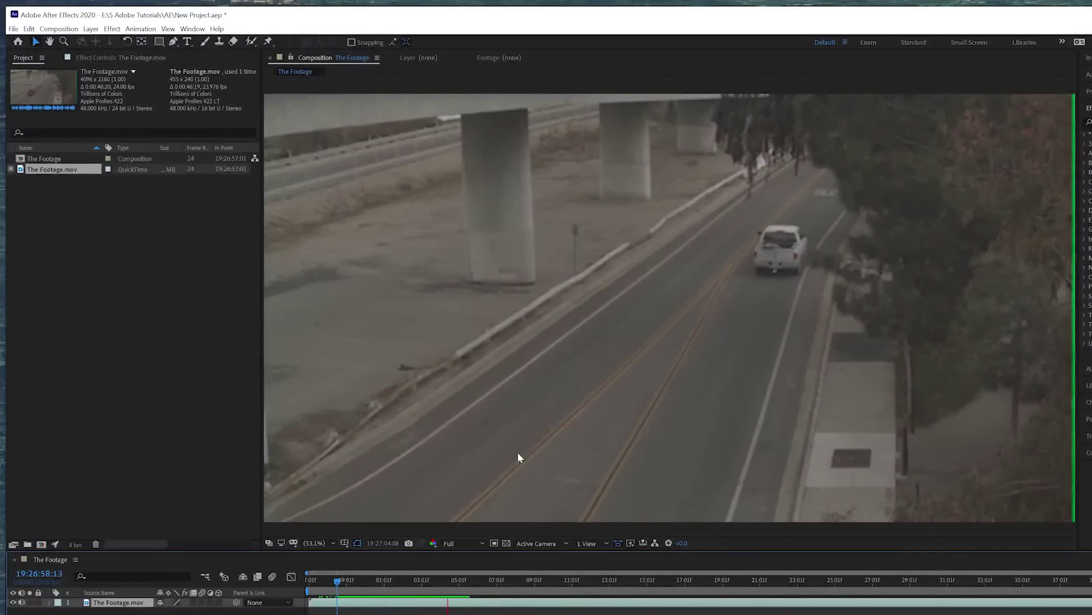
left_click(419, 602)
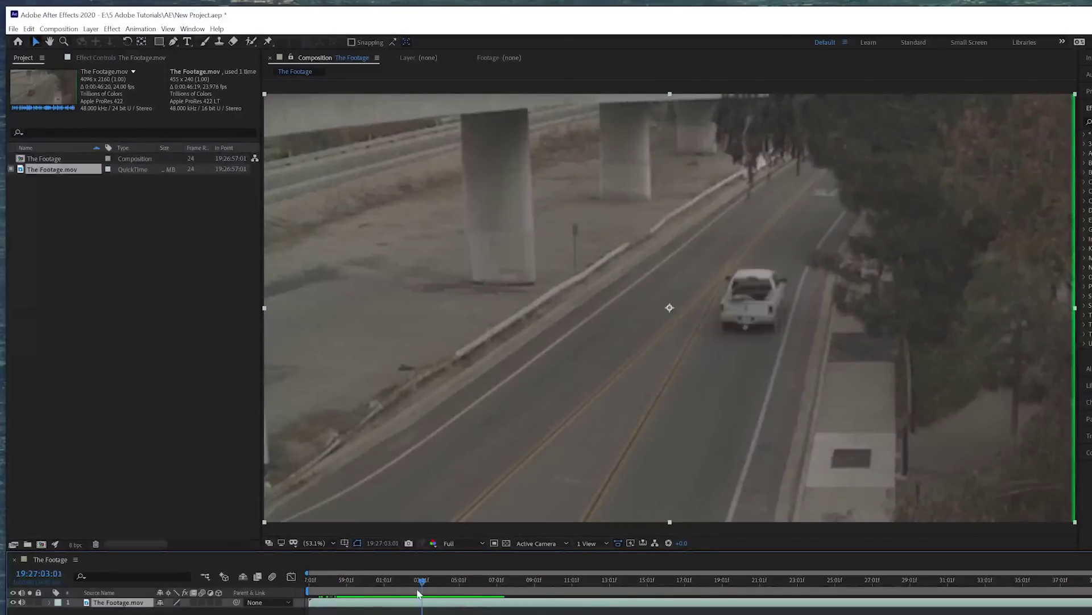
key("space")
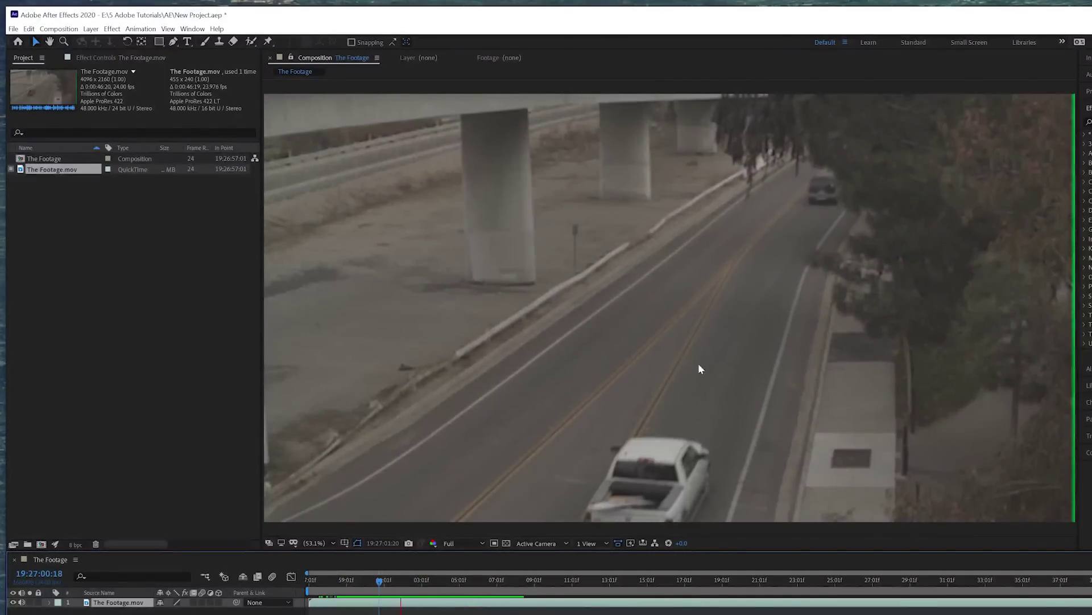
key("space")
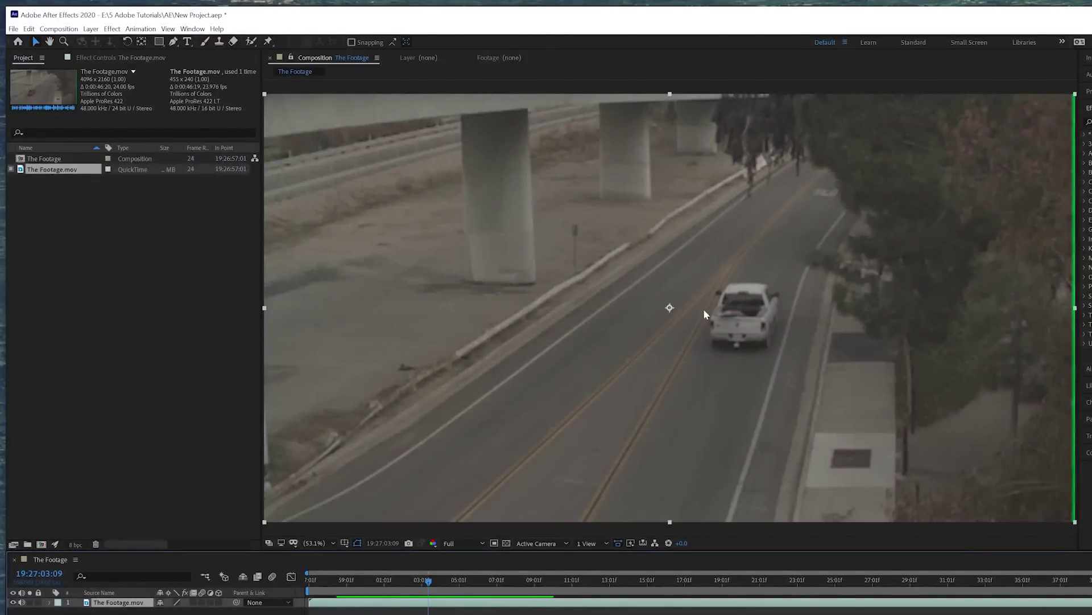
mouse_move(430, 579)
left_mouse_down()
mouse_move(438, 575)
mouse_move(409, 578)
mouse_move(514, 562)
mouse_move(398, 569)
mouse_move(433, 569)
mouse_move(434, 586)
mouse_move(424, 579)
left_mouse_up()
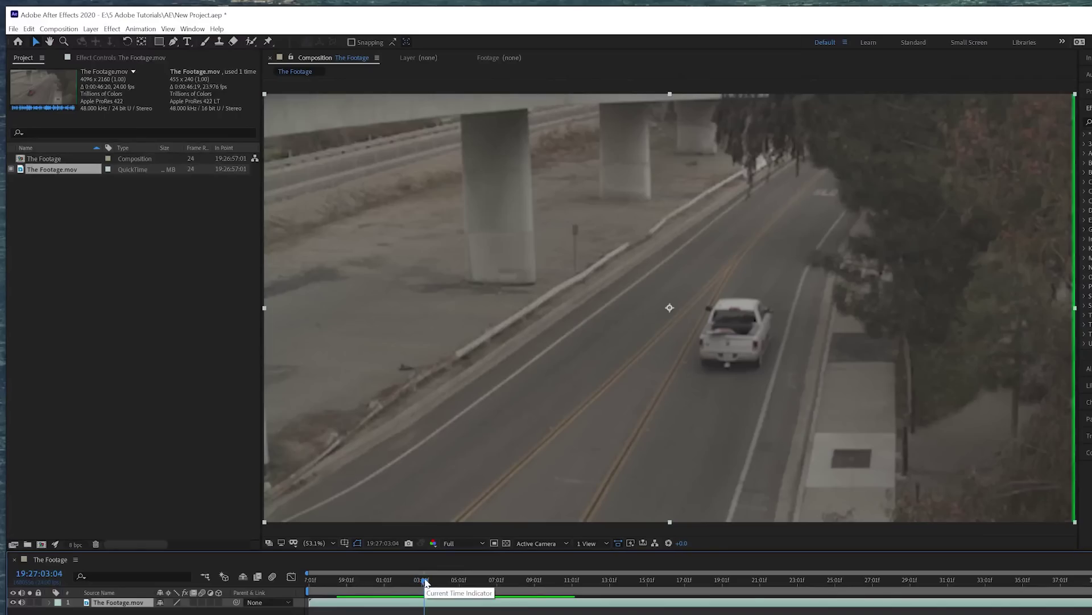
- Disable the proxy on The Footage.mov, then scrub and preview the original 4K clip in the comp
left_click(11, 170)
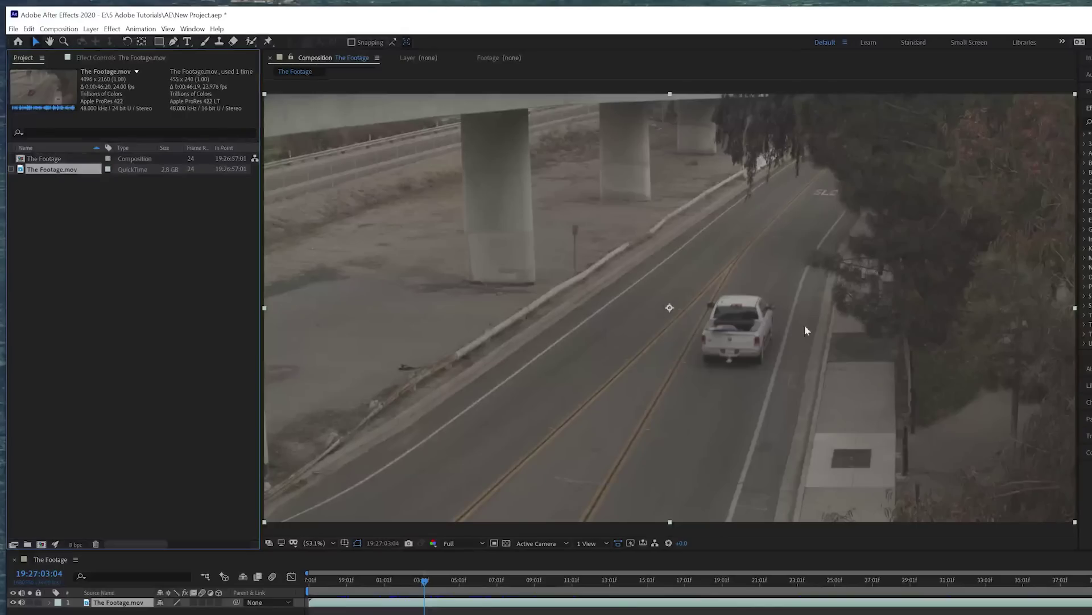
left_click_drag(425, 589, 378, 579)
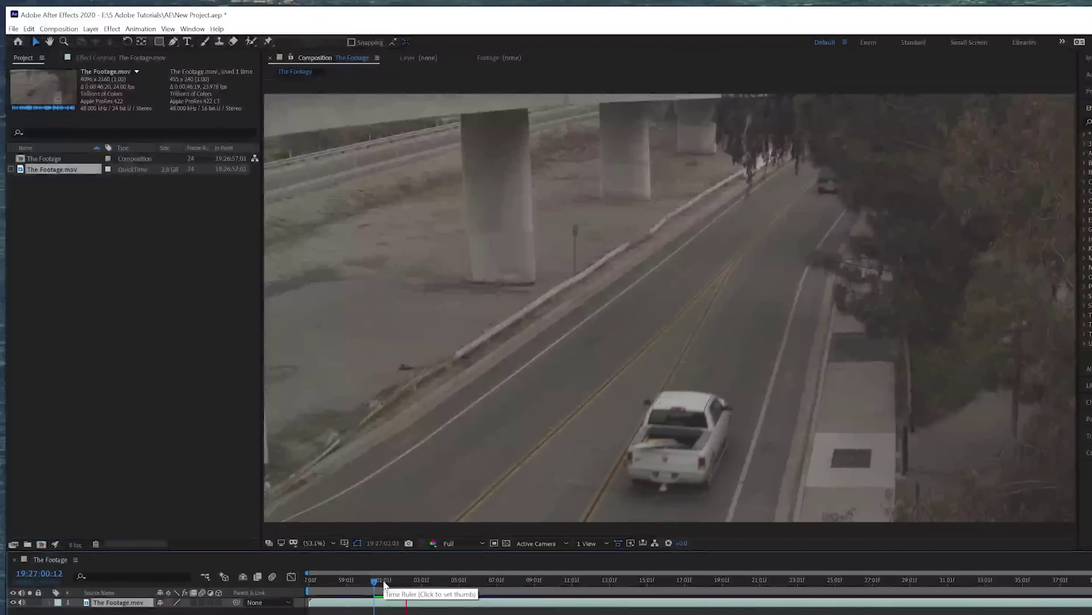
key("space")
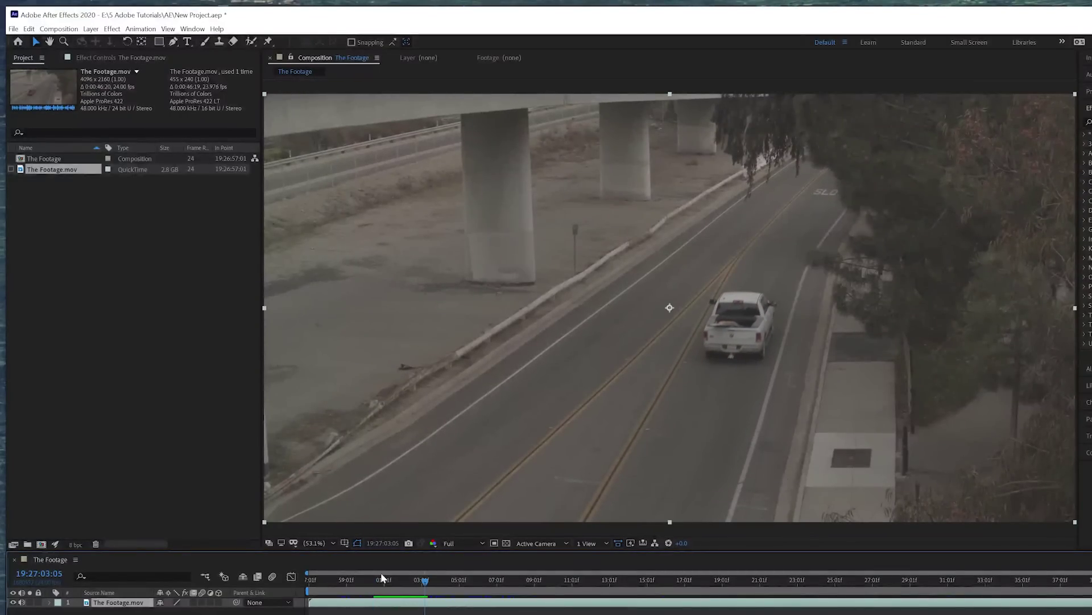